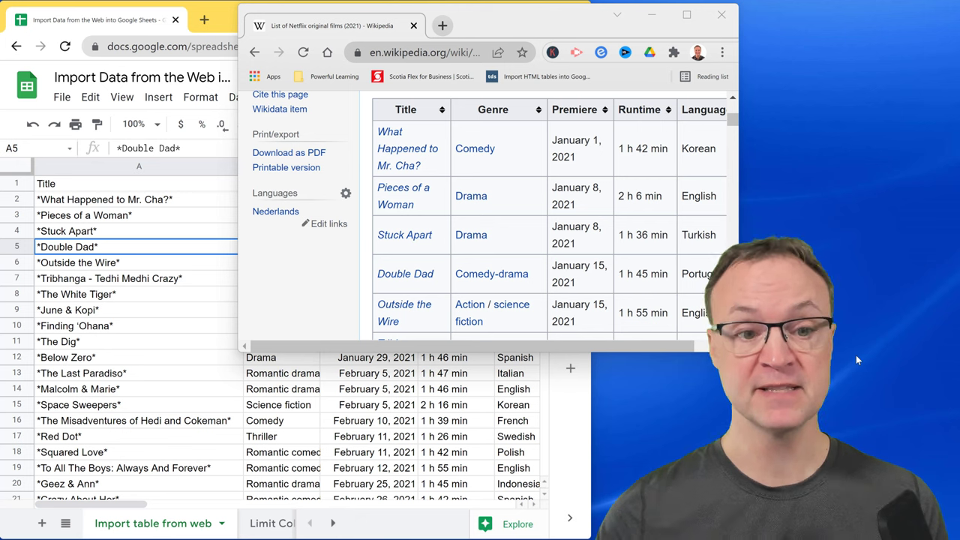
Compare Wikipedia's 2021 Netflix feature films table with the finished Google Sheets import, including the Limit Columns and Filter Data sheets.
scroll(510, 239, up, 2)
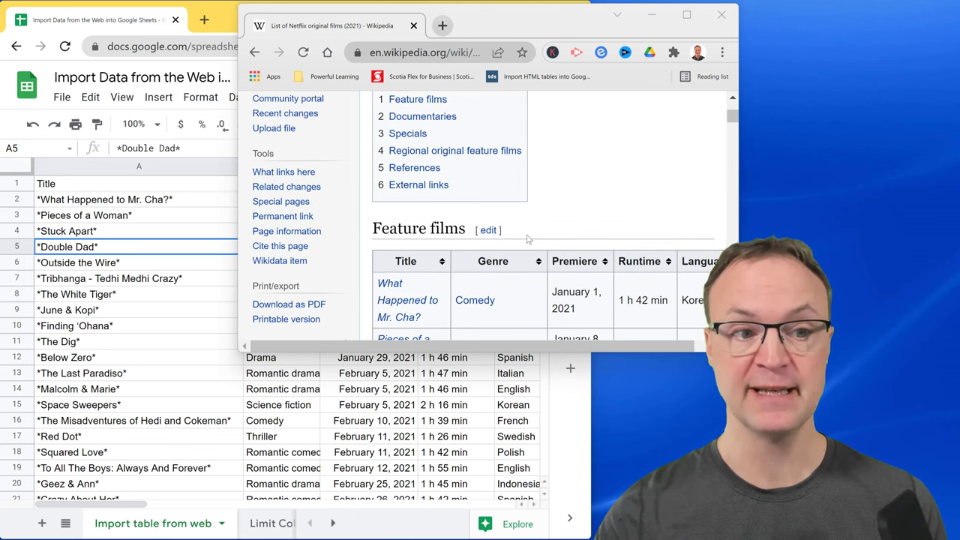
scroll(517, 239, down, 2)
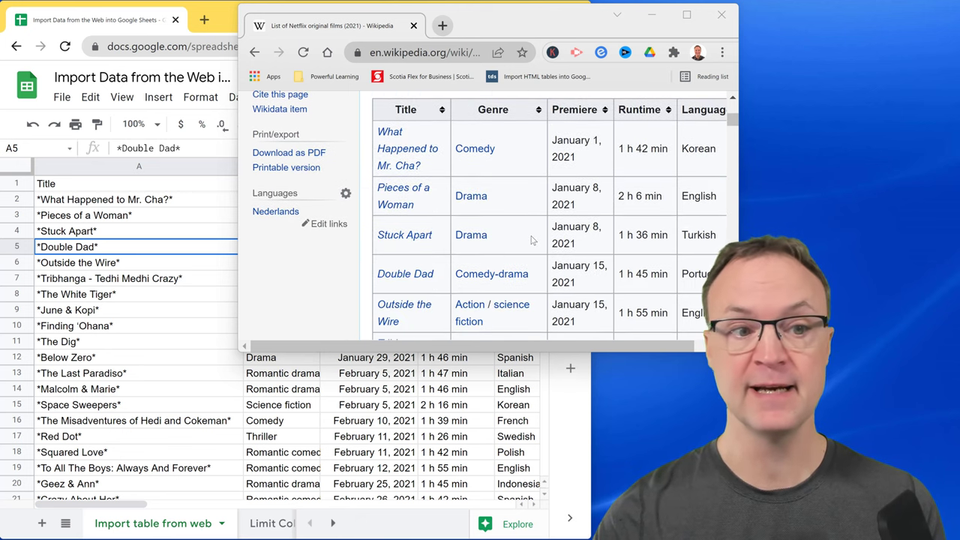
scroll(531, 239, up, 2)
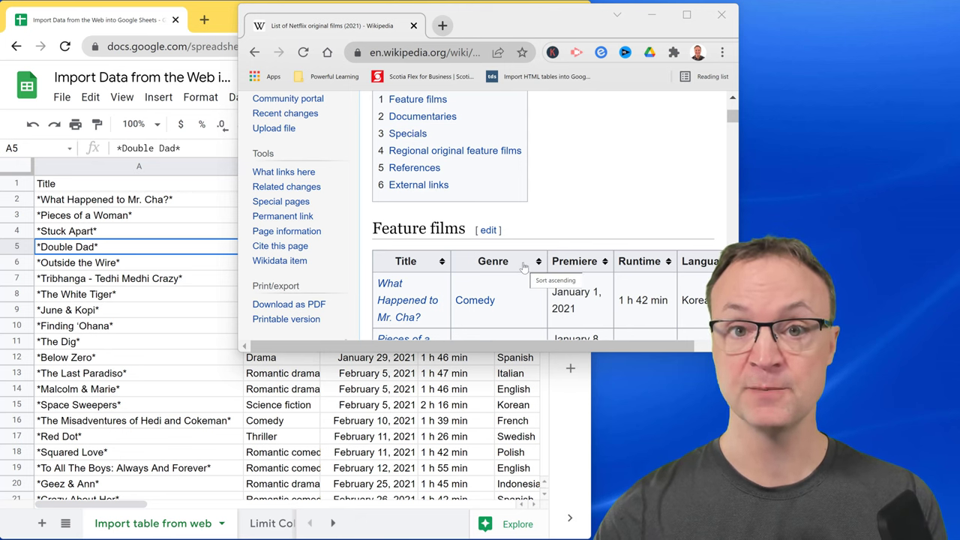
scroll(529, 248, down, 3)
scroll(539, 213, down, 3)
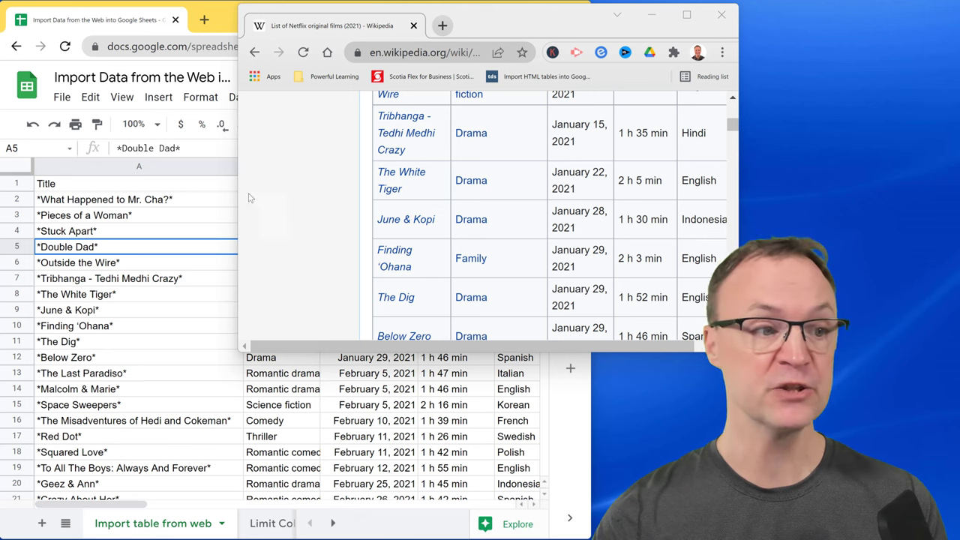
click(196, 197)
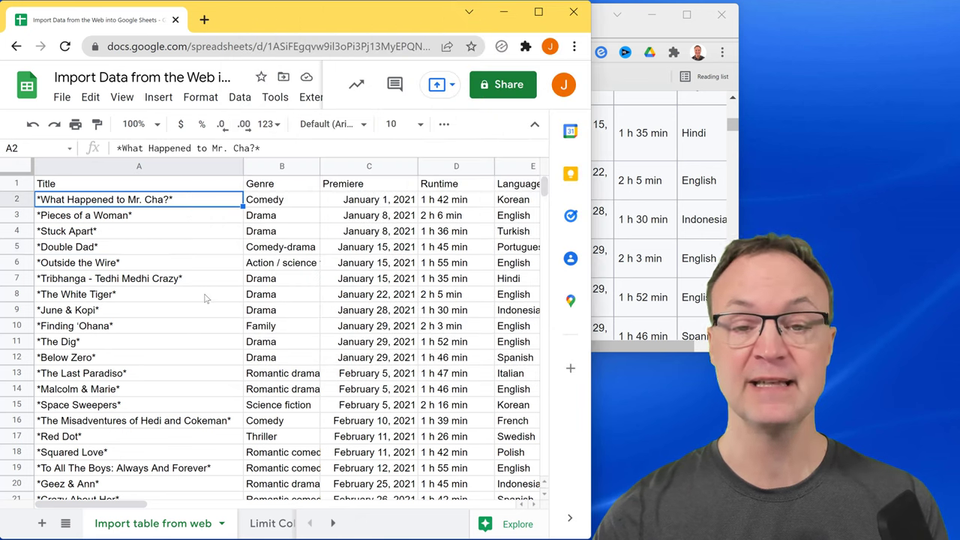
scroll(213, 295, down, 3)
scroll(217, 300, down, 8)
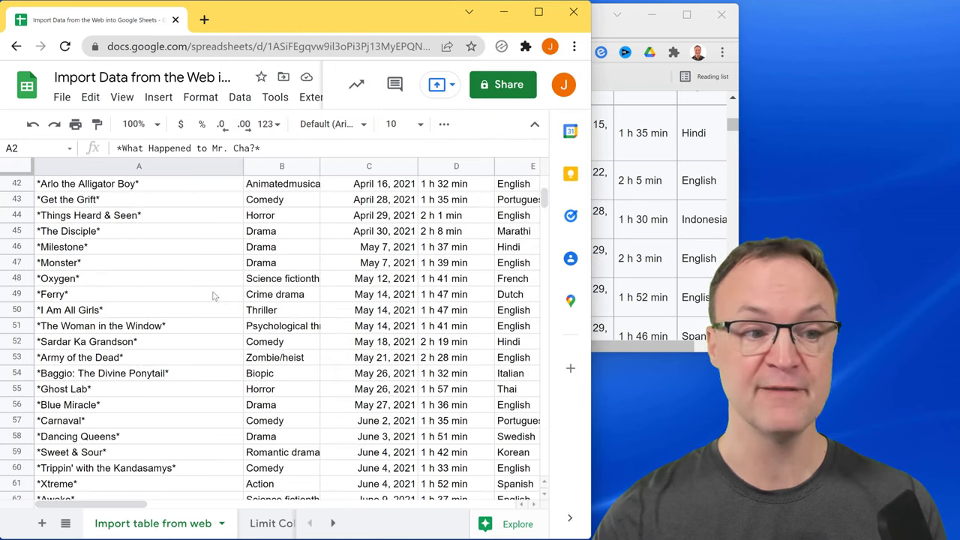
scroll(225, 304, up, 11)
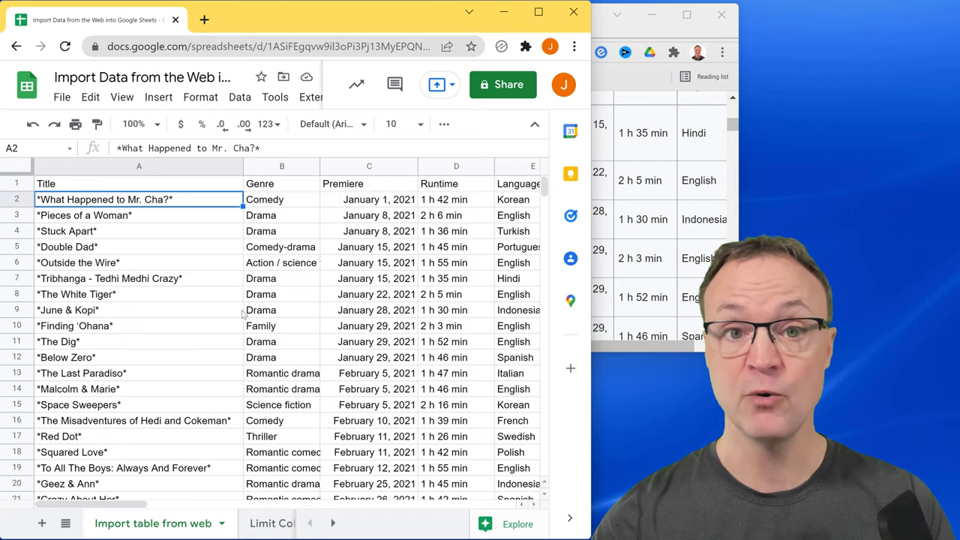
click(257, 524)
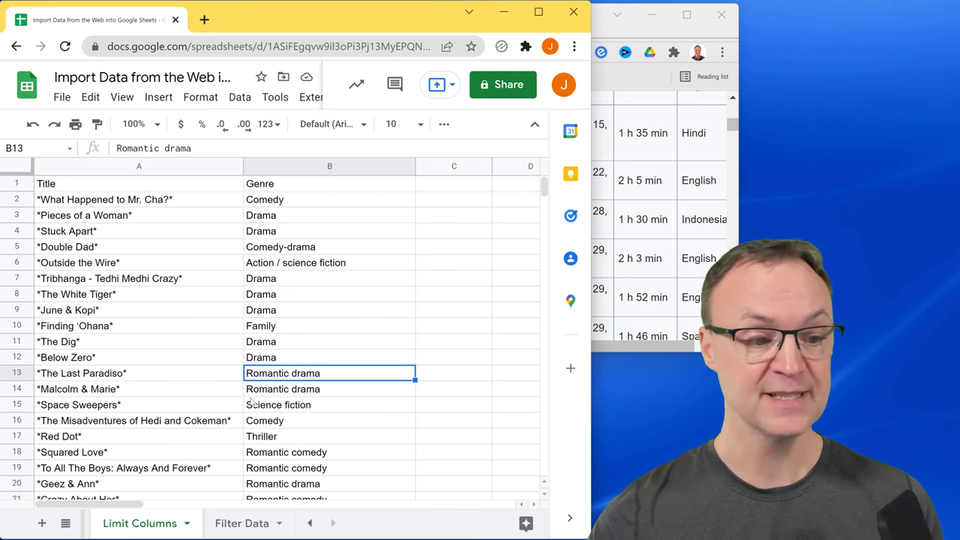
click(239, 524)
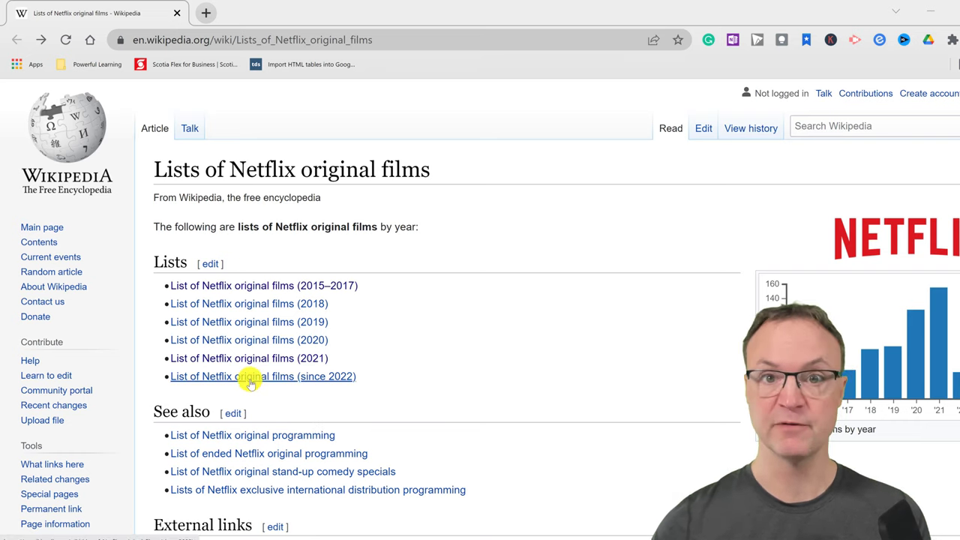
On Wikipedia, open the List of Netflix original films (2021) page and look through its Feature films table.
mouse_move(252, 383)
mouse_move(208, 364)
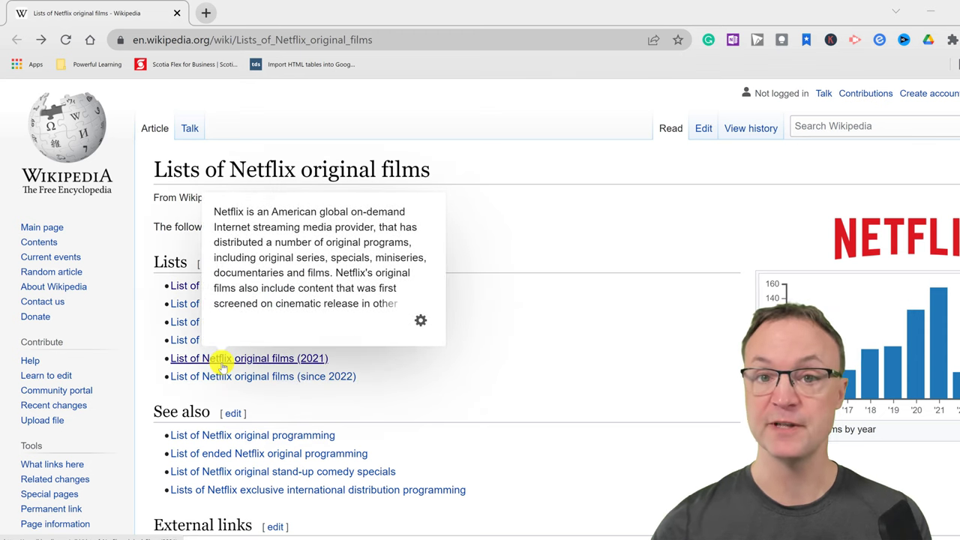
click(222, 365)
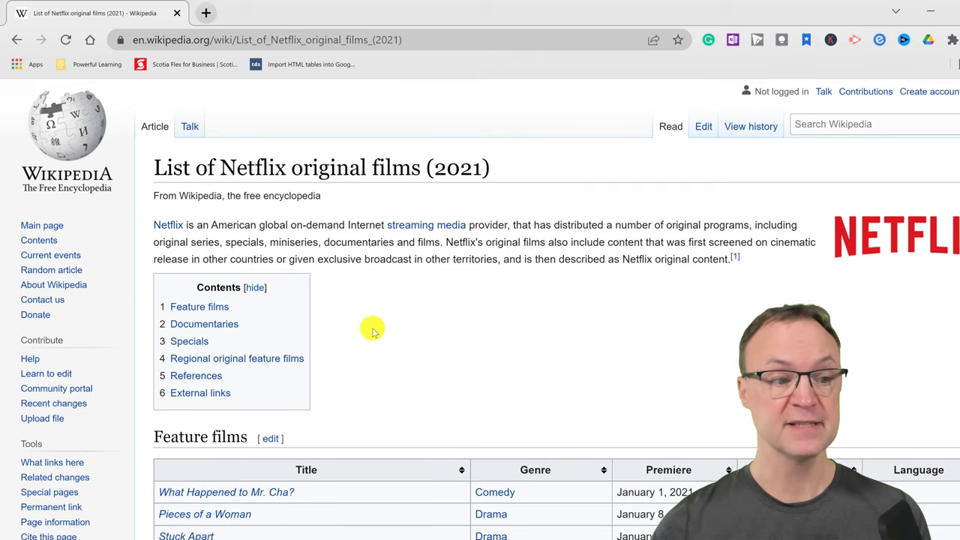
scroll(372, 330, down, 1)
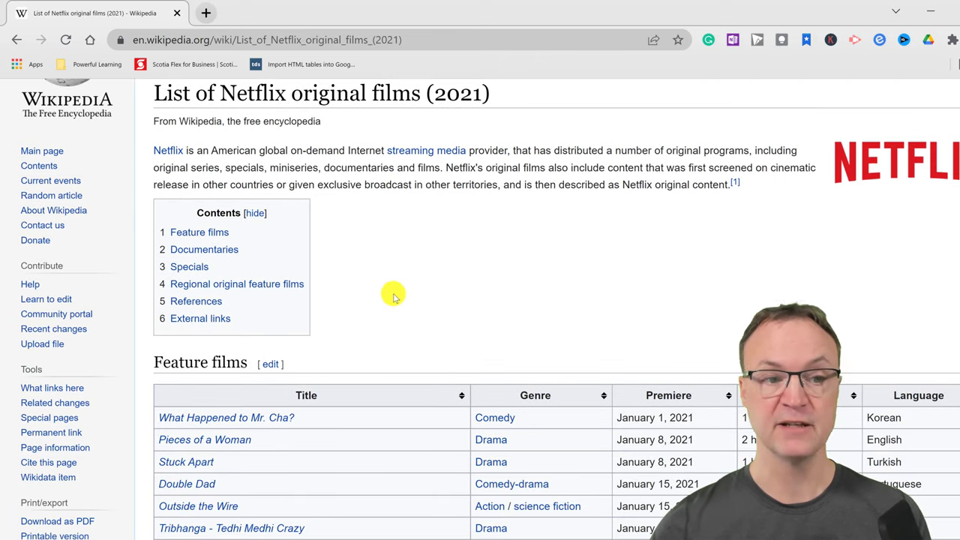
scroll(394, 297, down, 10)
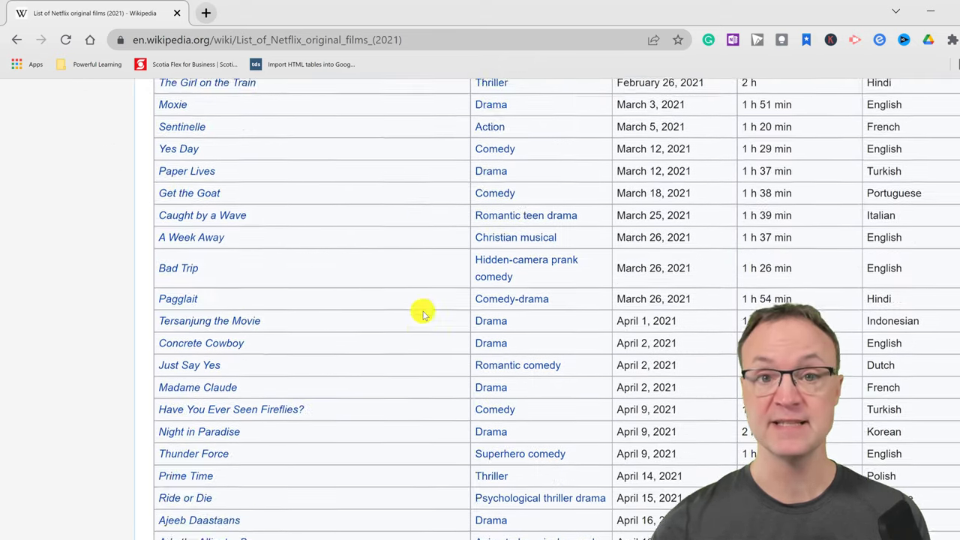
scroll(424, 317, down, 18)
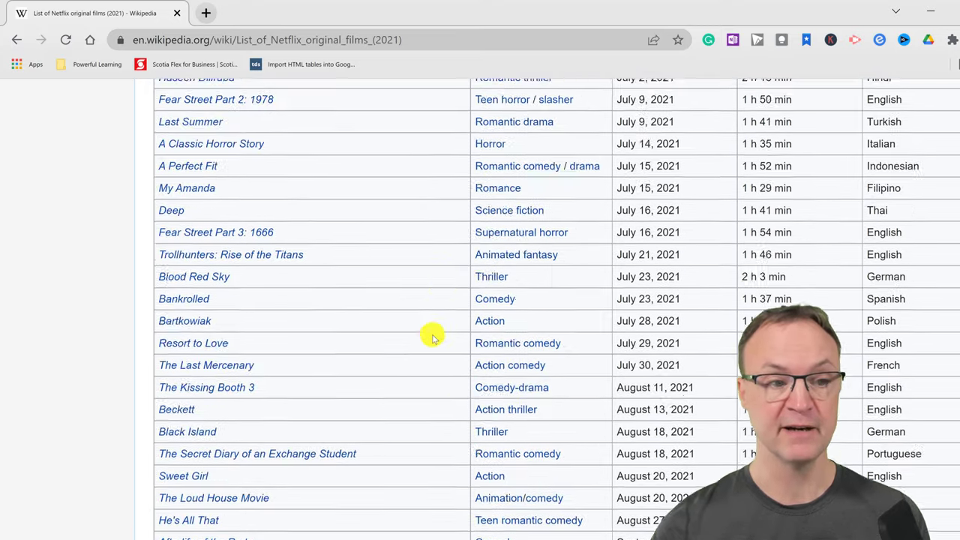
scroll(432, 338, up, 20)
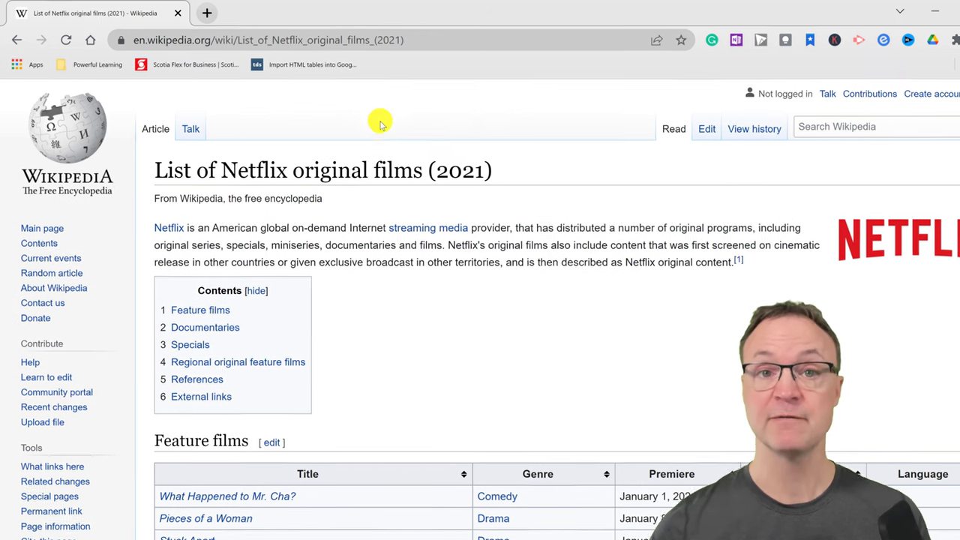
Copy the full URL of the List of Netflix original films (2021) page.
click(303, 44)
key(ctrl+c)
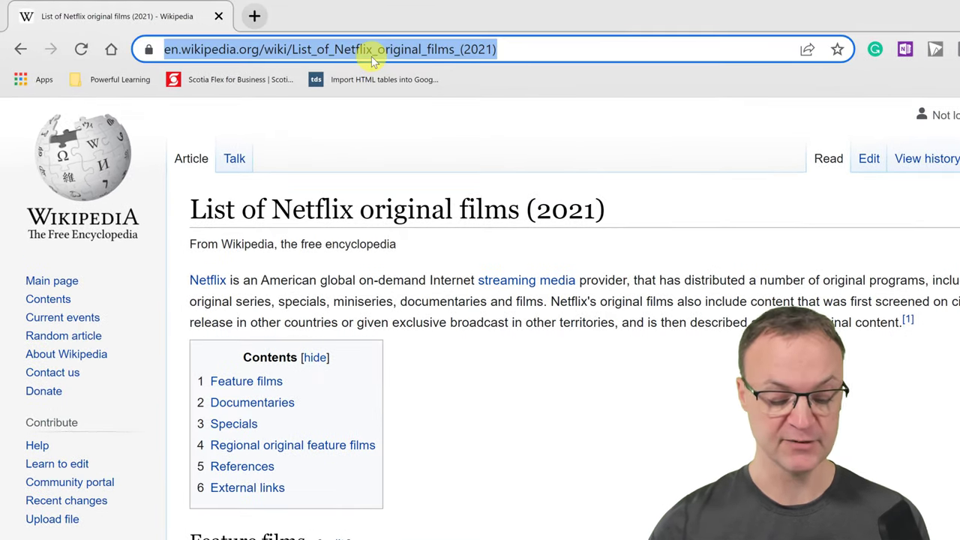
right_click(379, 54)
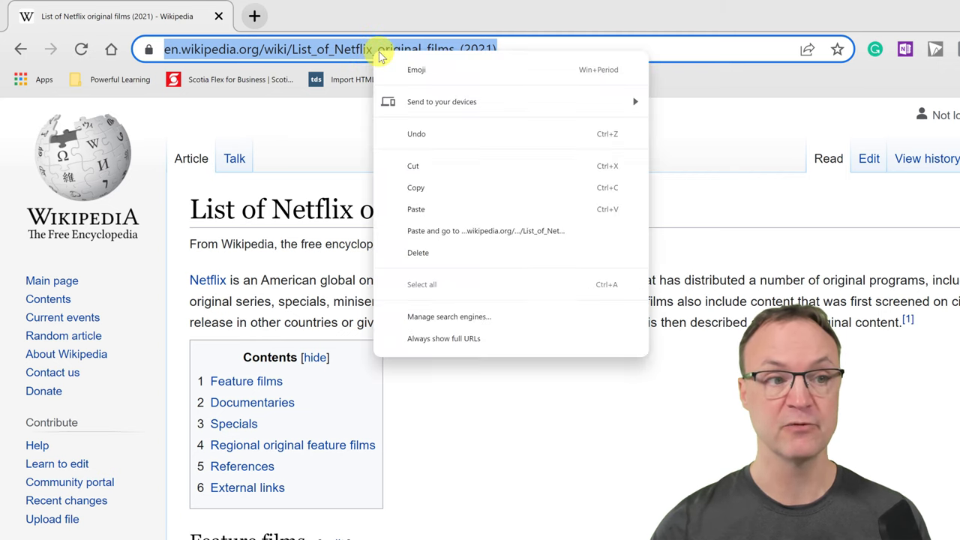
click(415, 187)
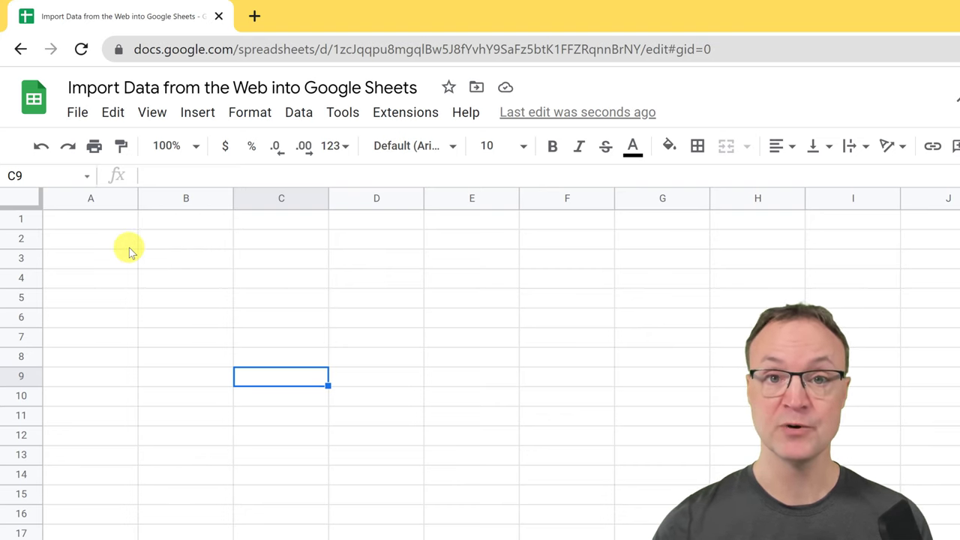
In the blank Google Sheets spreadsheet, start an IMPORTHTML formula in cell A1 and expand the function's help.
click(83, 221)
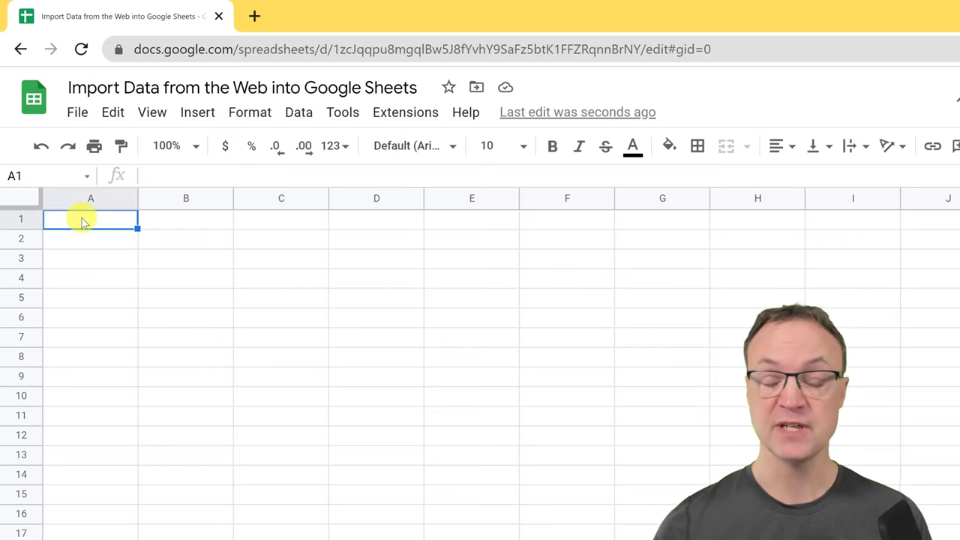
text(=)
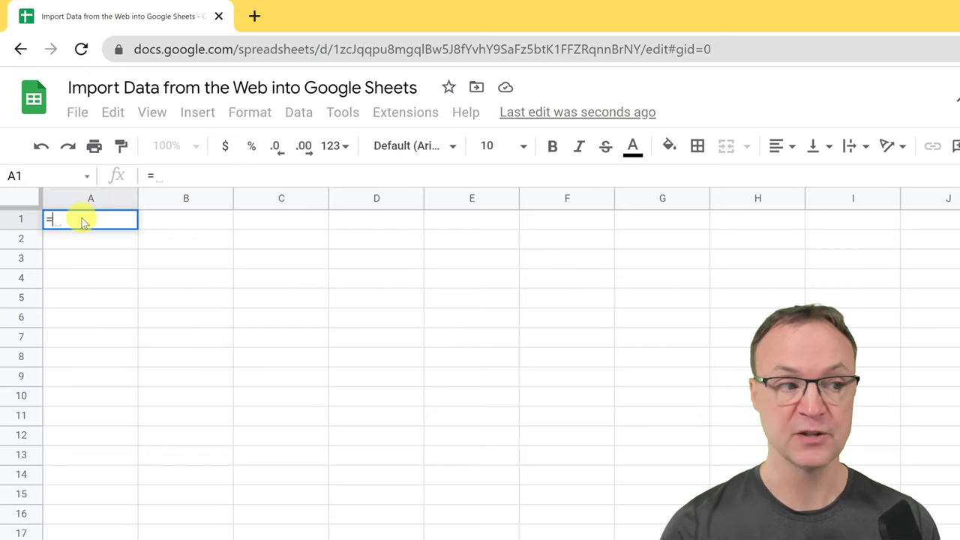
text(import)
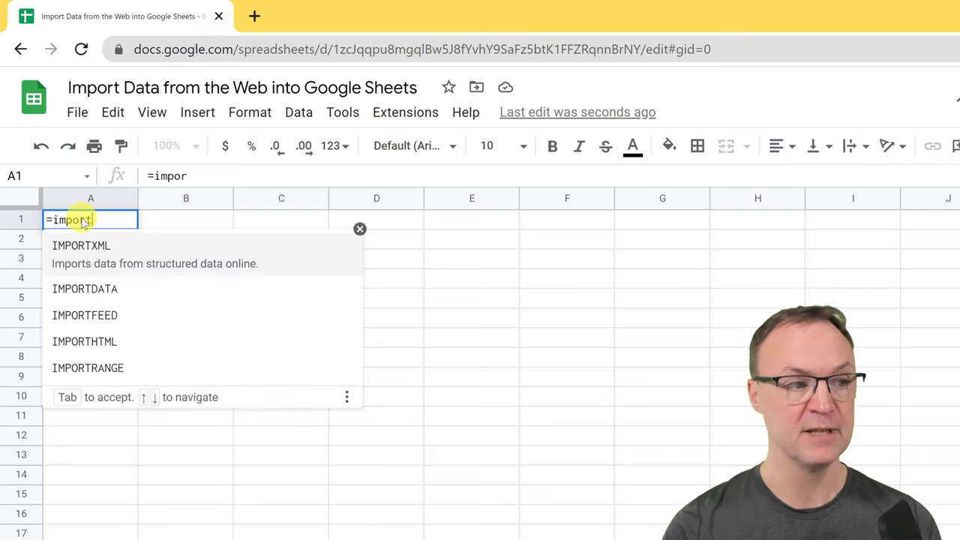
click(132, 336)
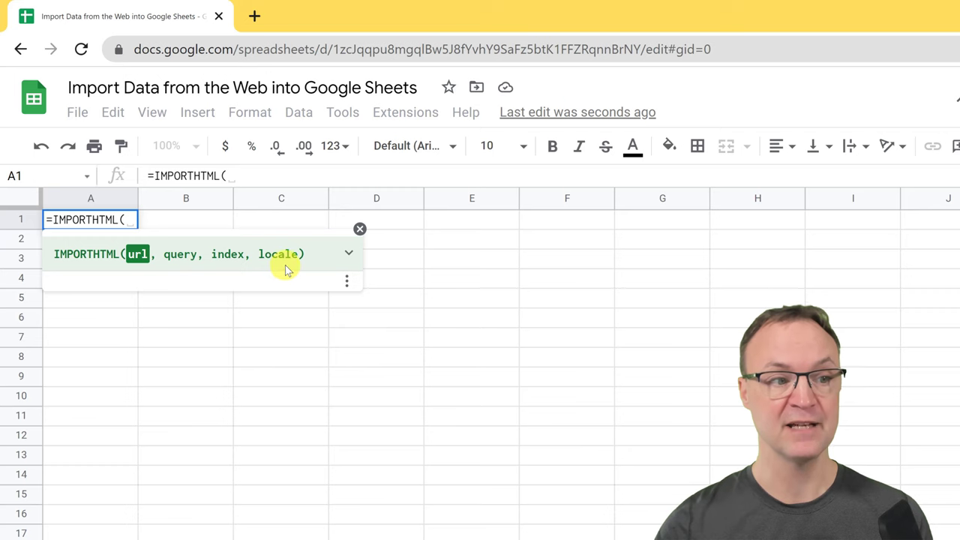
click(350, 253)
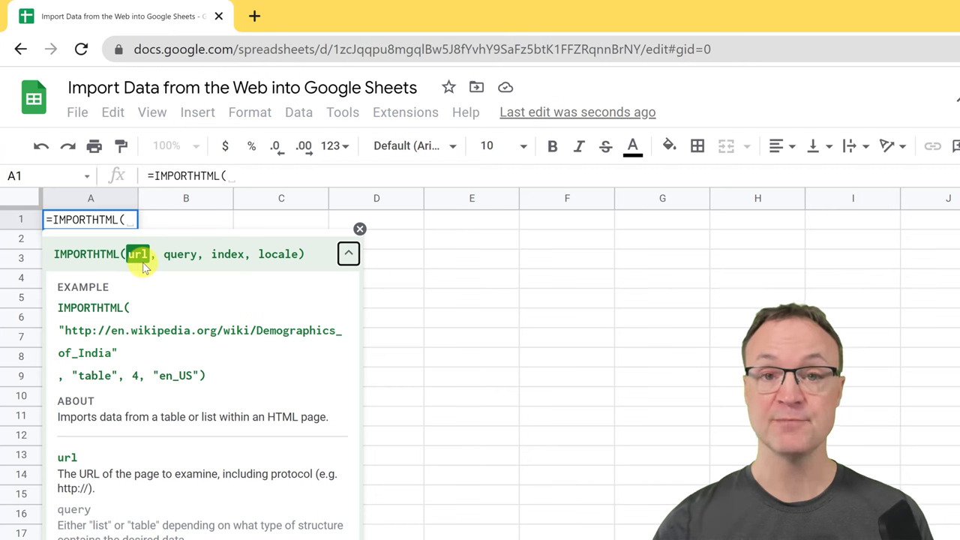
click(236, 178)
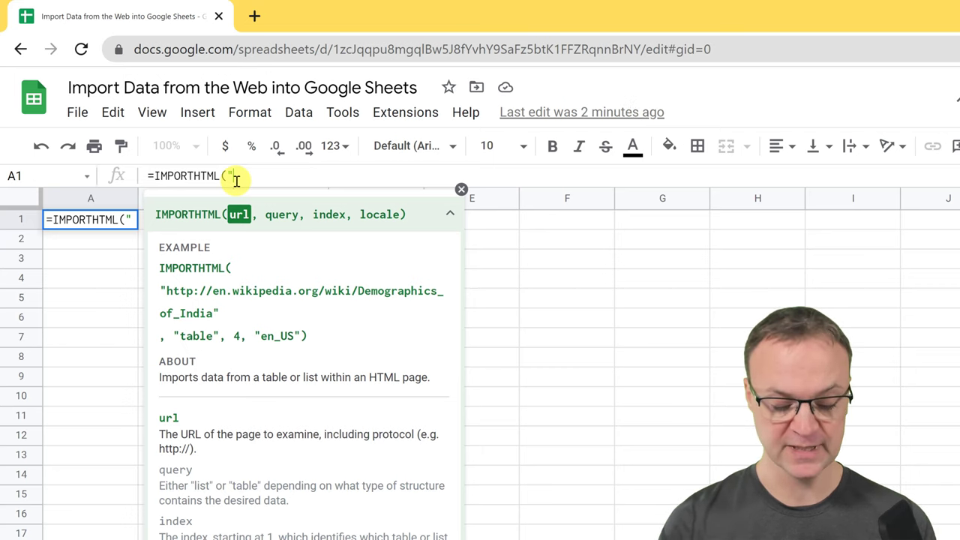
key(ctrl+v)
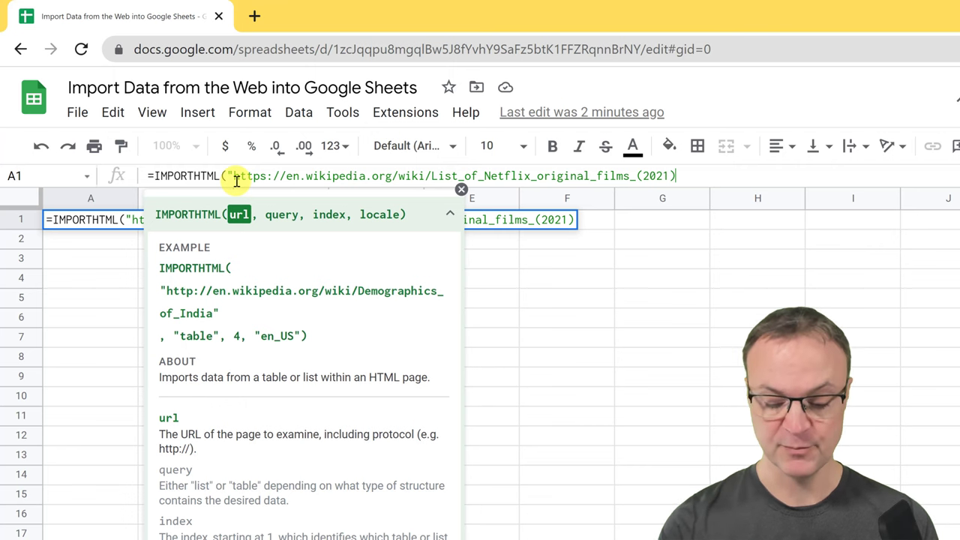
text(",)
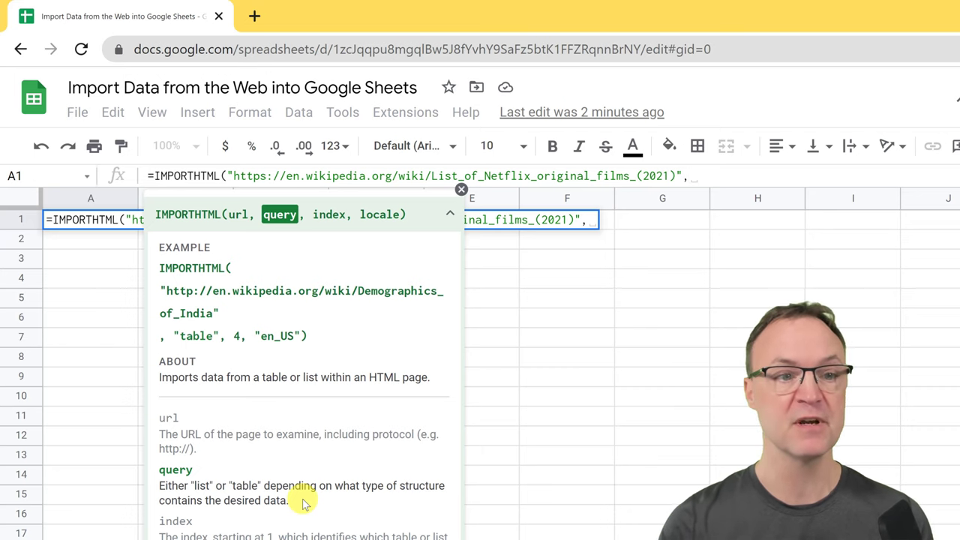
Complete the formula with "table" as the query and 1 as the index, and check the imported film rows.
text("t)
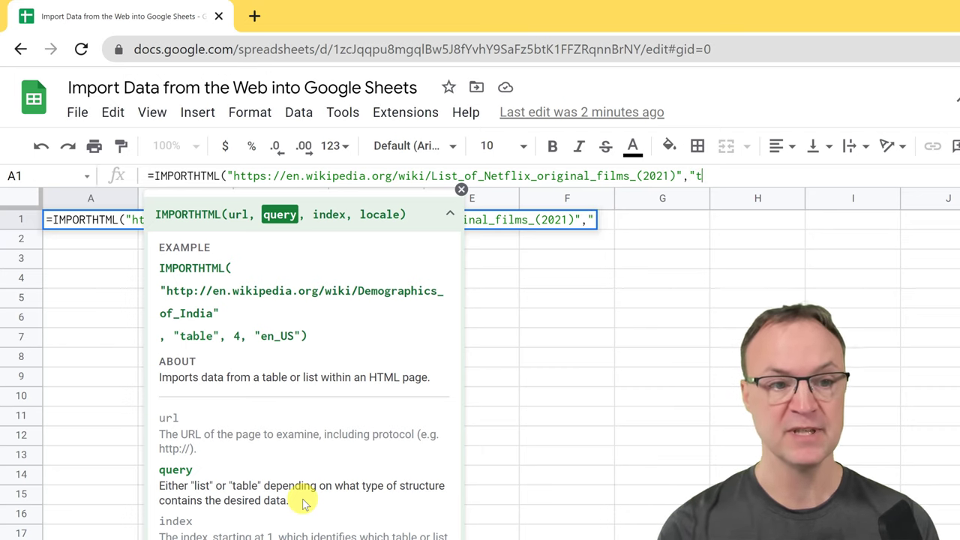
text(able")
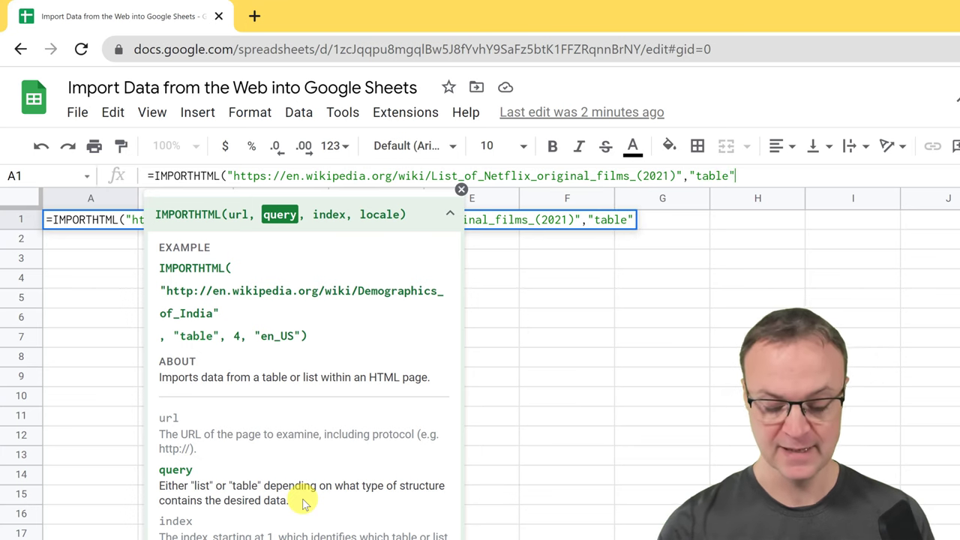
text(,)
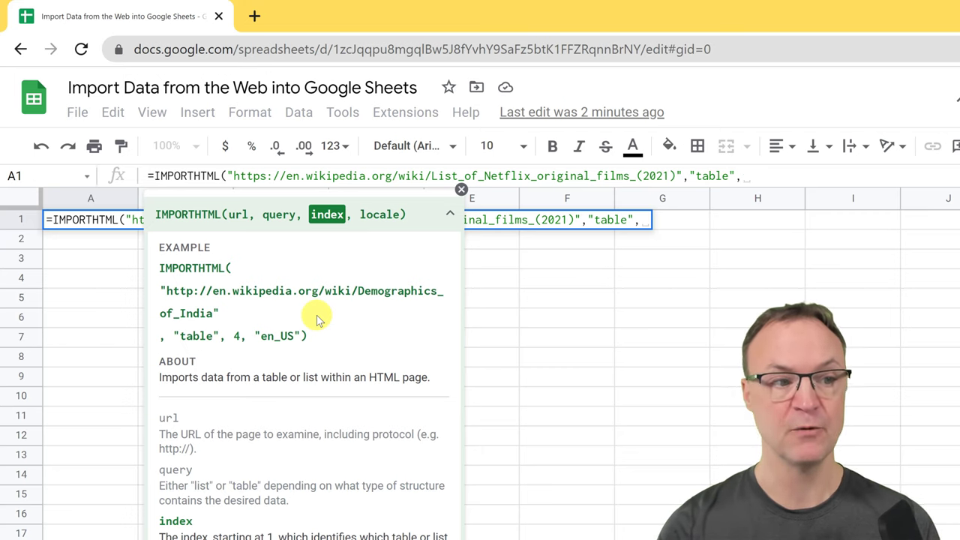
text(1)
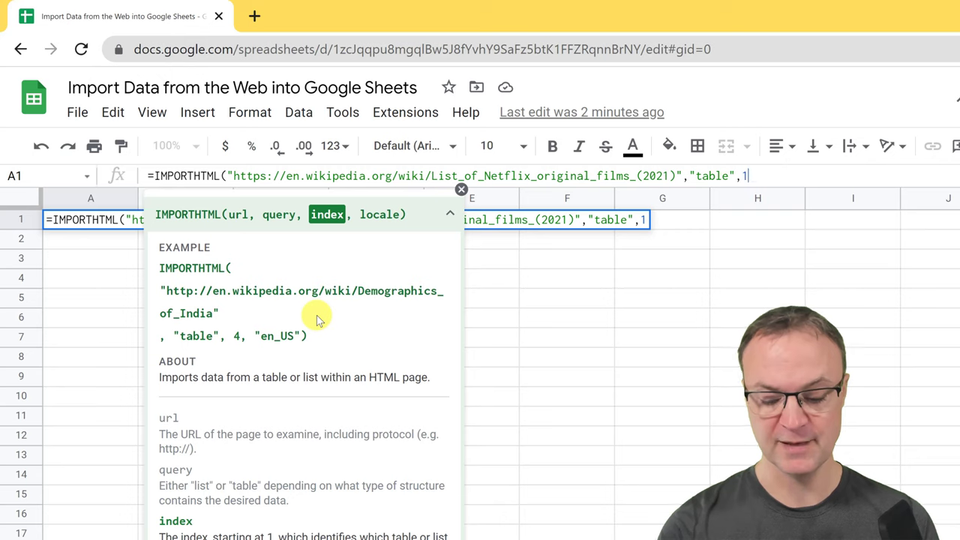
text())
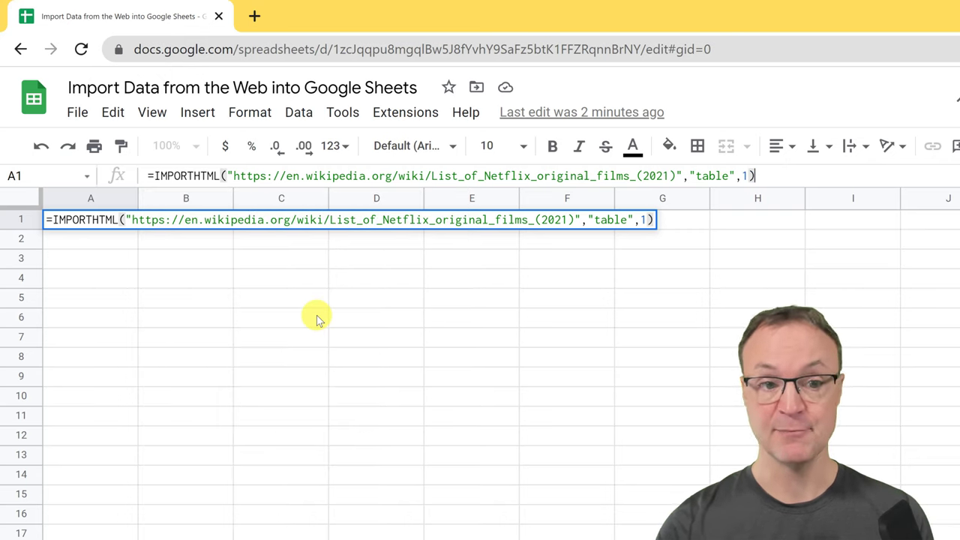
key(Return)
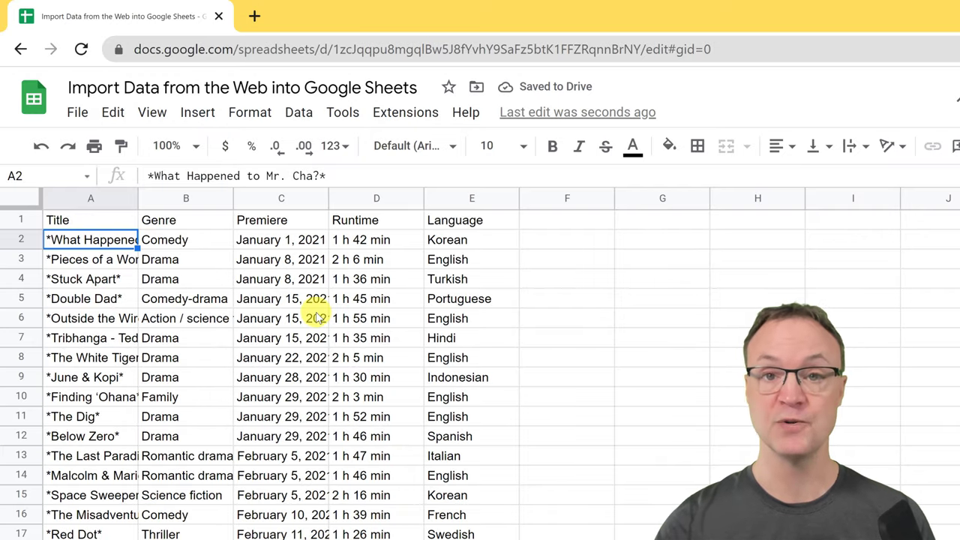
scroll(234, 357, down, 20)
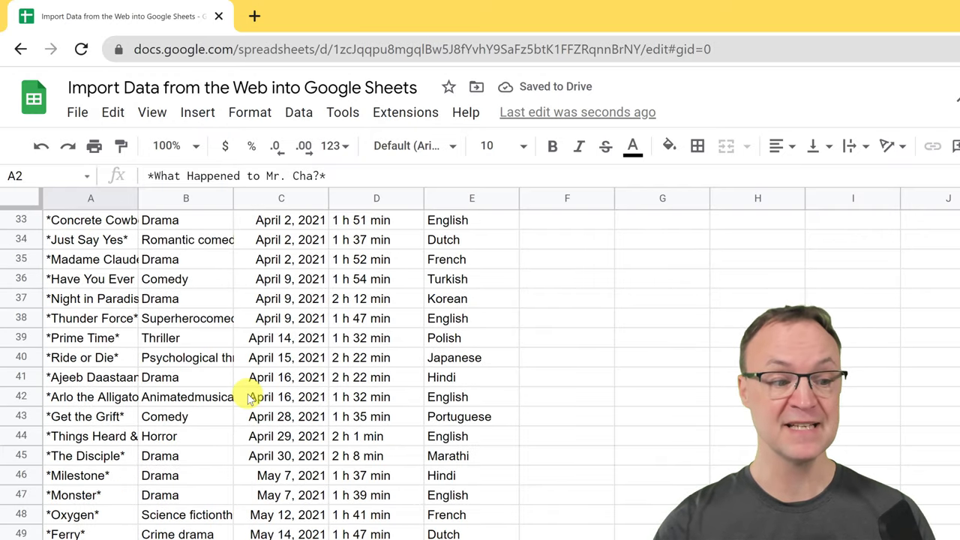
scroll(270, 452, up, 3)
scroll(274, 435, down, 8)
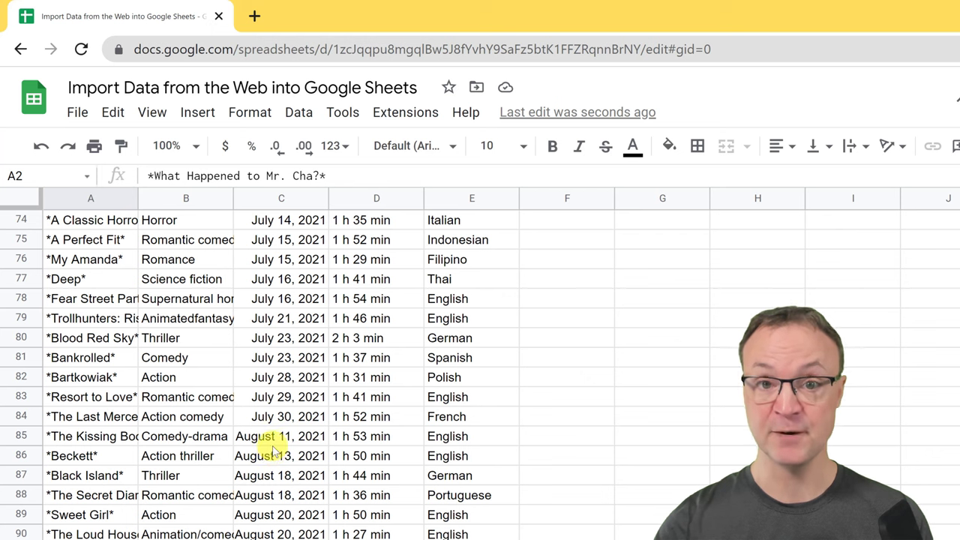
scroll(276, 419, up, 20)
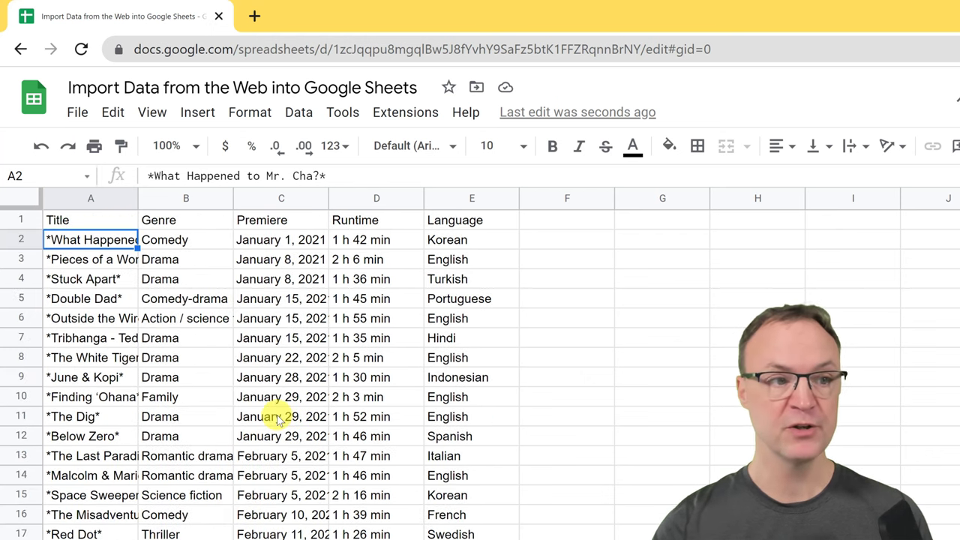
Copy the IMPORTHTML formula from cell A1 and paste it into cell A1 of a new sheet.
click(111, 220)
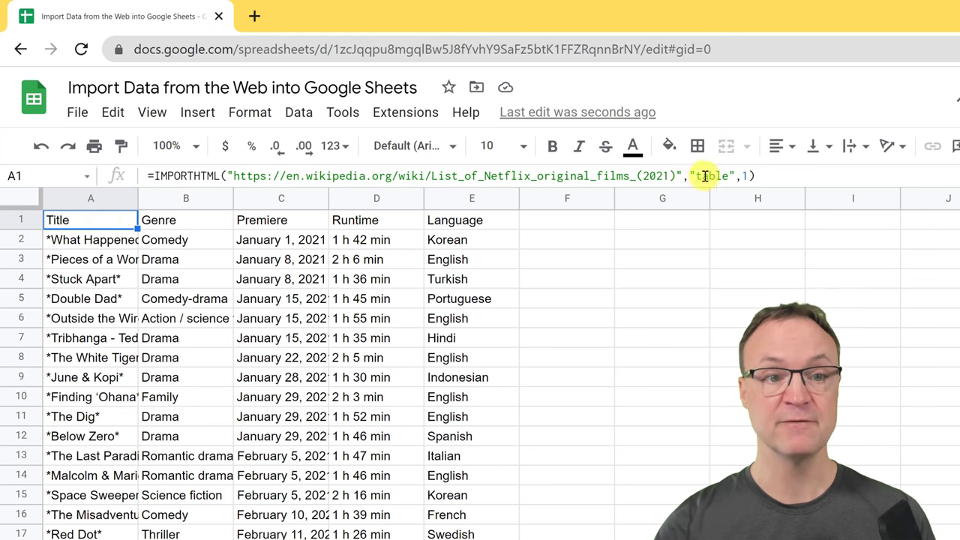
drag(792, 176, 129, 175)
key(ctrl+c)
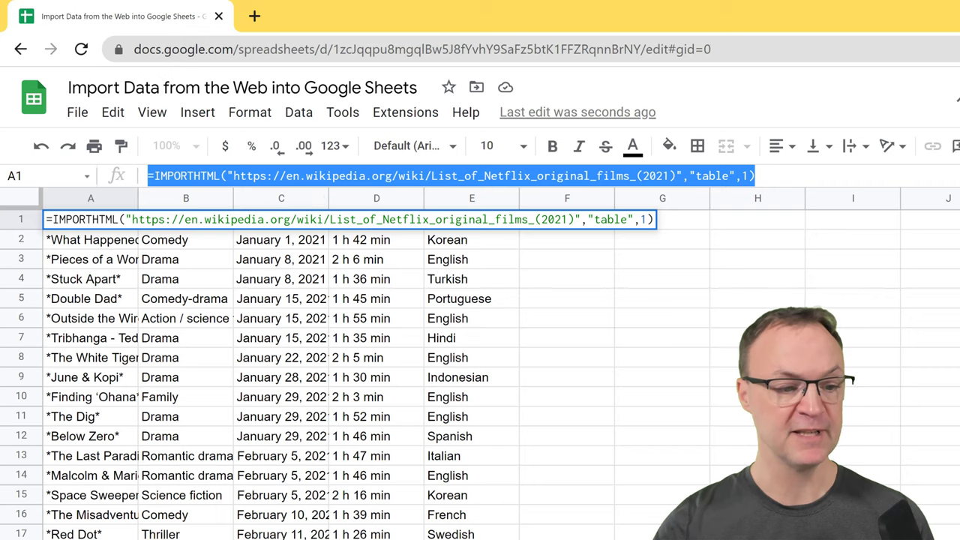
key(shift+F11)
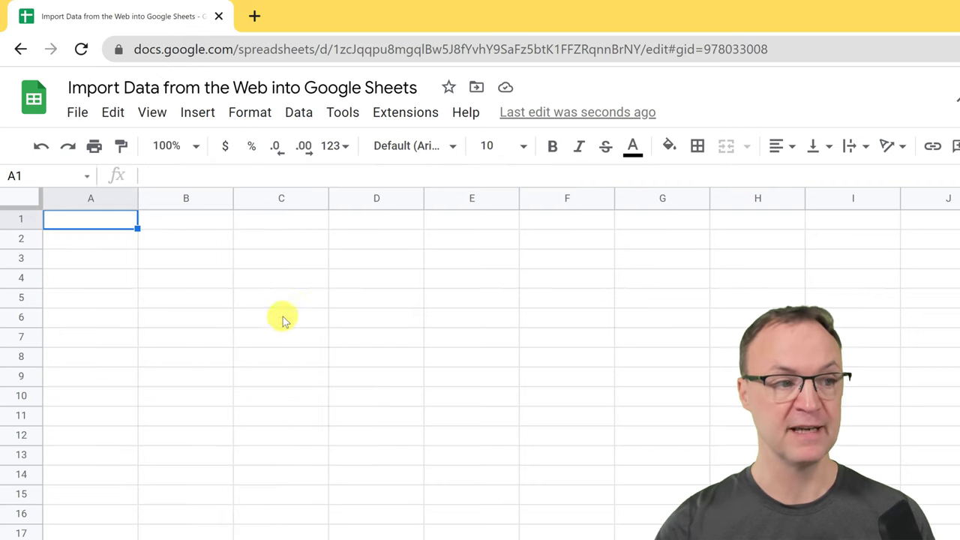
click(174, 176)
key(ctrl+v)
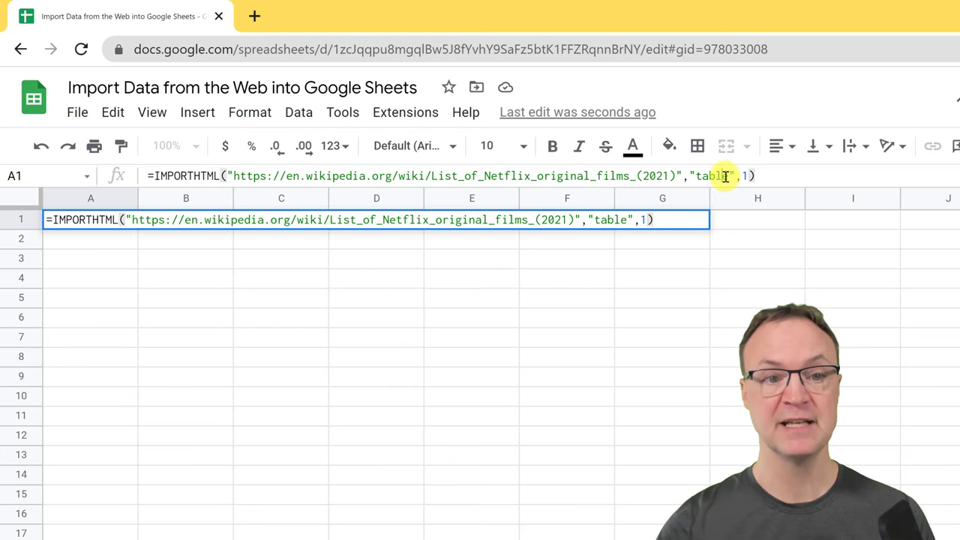
Change the copied formula's query argument to "list" and enter it in the new sheet.
drag(726, 176, 699, 176)
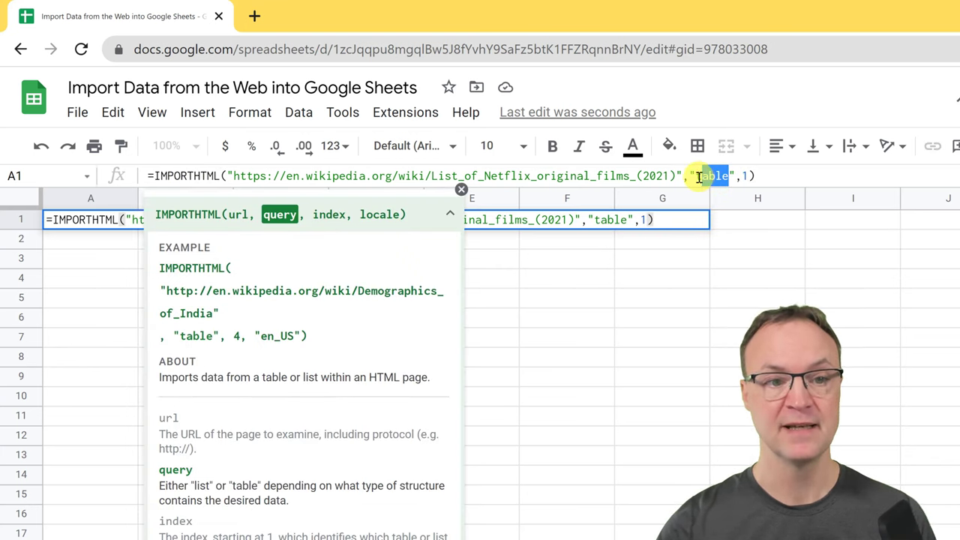
text(list)
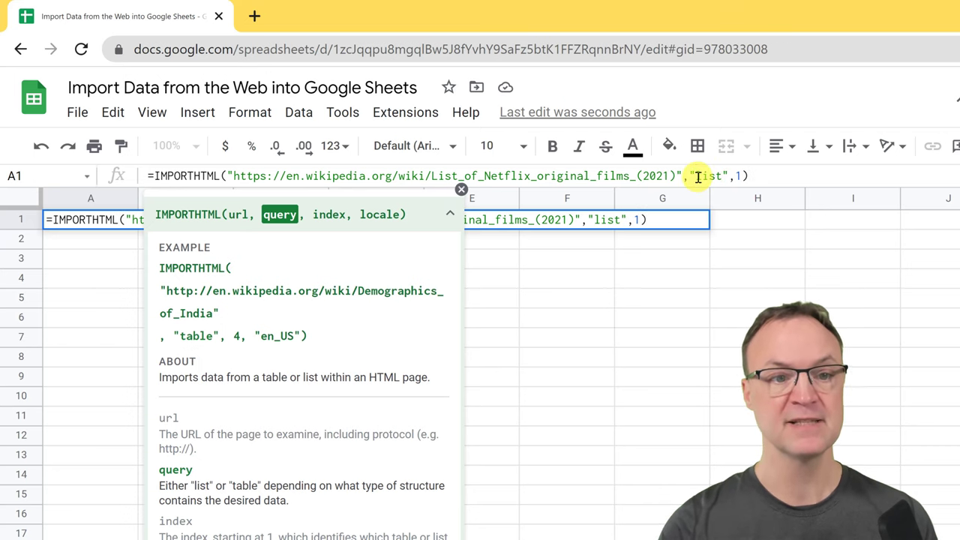
key(Return)
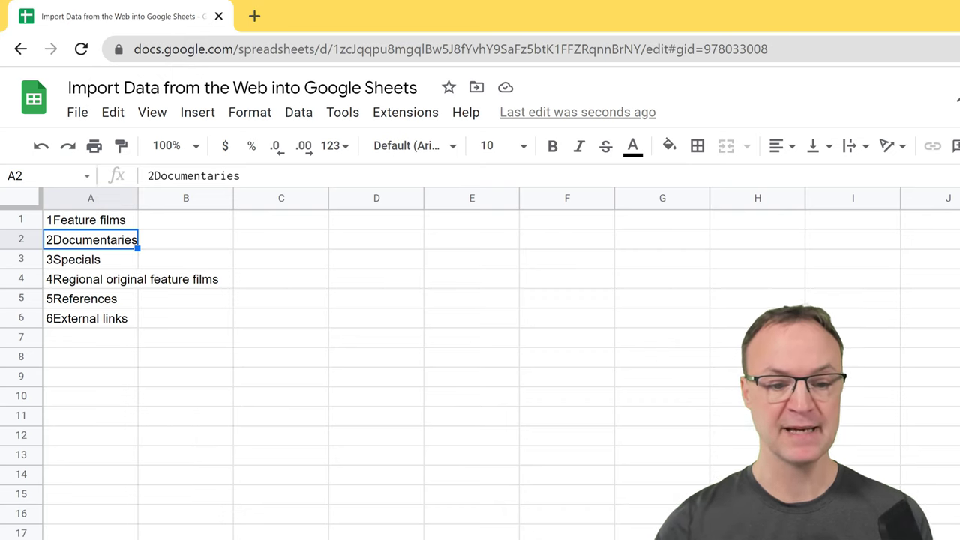
Switch to the Wikipedia page and compare its contents list with the imported list.
key(alt+Tab)
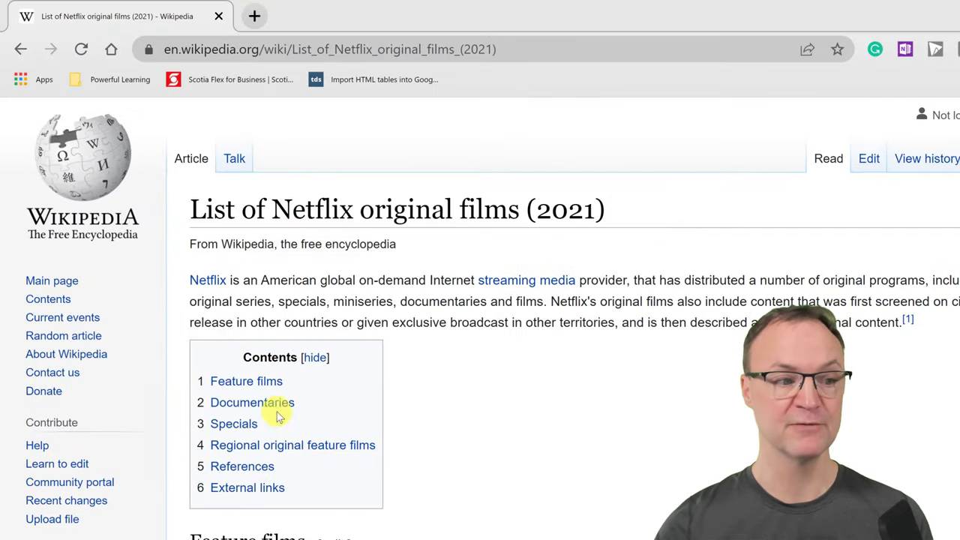
scroll(365, 467, down, 4)
scroll(360, 460, up, 4)
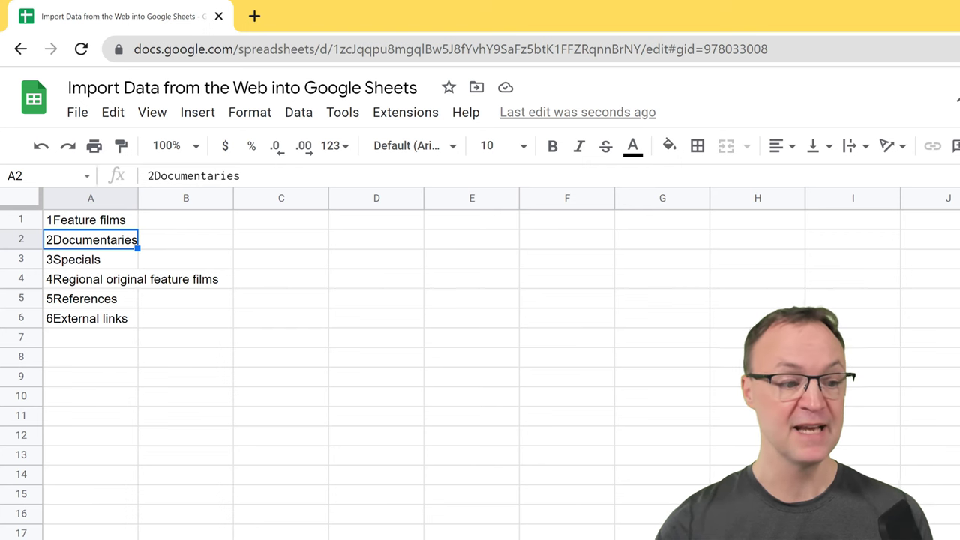
On the sheet with the imported film table, open cell A1's formula help and read about the optional locale argument.
key(ctrl+shift+Page_Up)
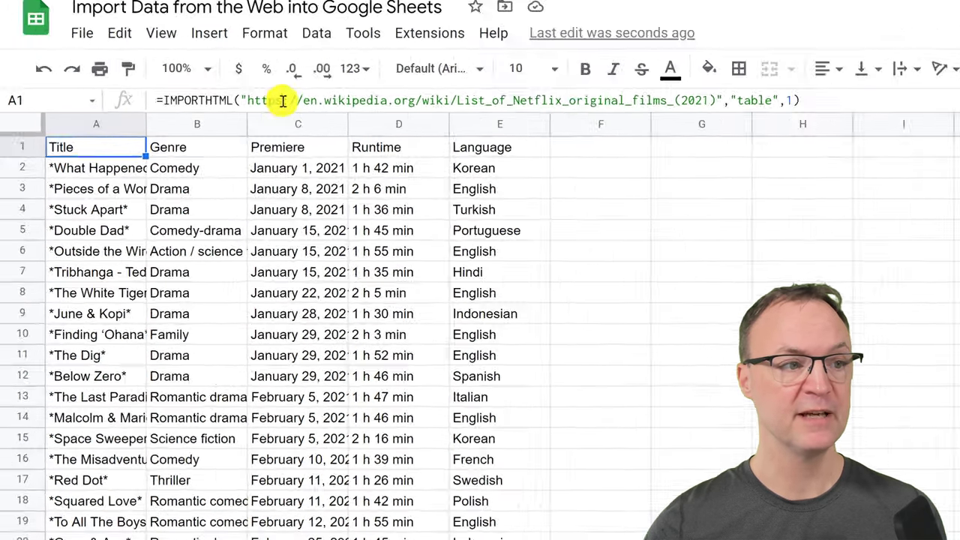
click(211, 143)
click(229, 135)
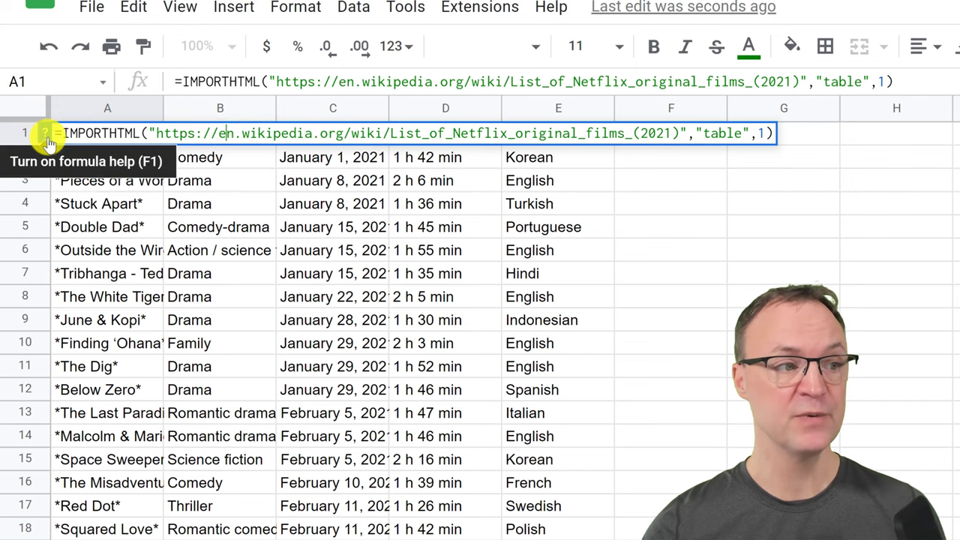
click(46, 139)
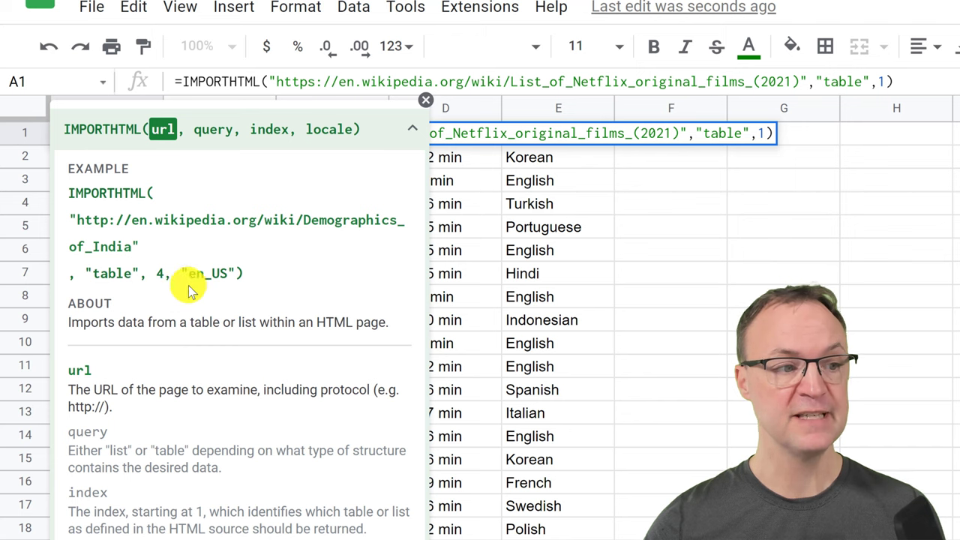
drag(187, 276, 236, 274)
scroll(278, 311, down, 2)
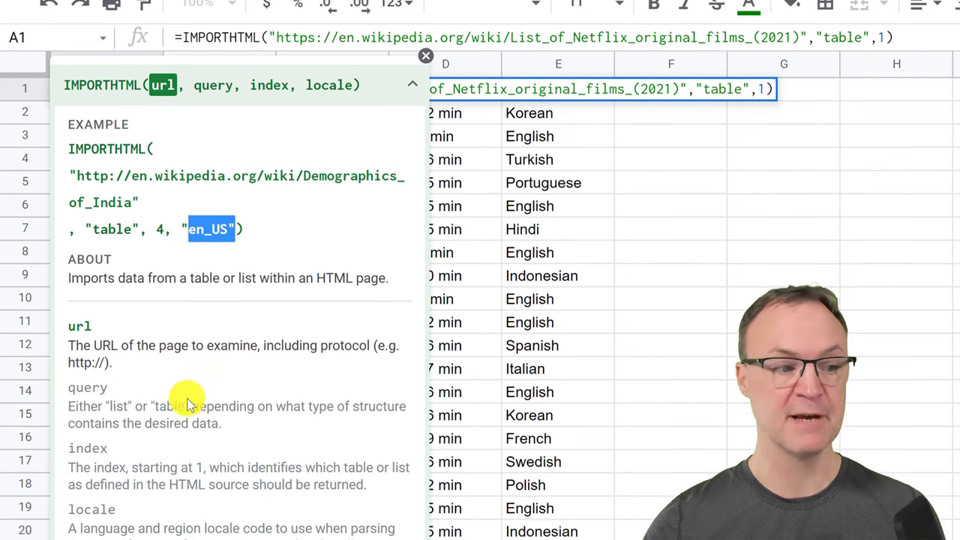
drag(117, 483, 68, 483)
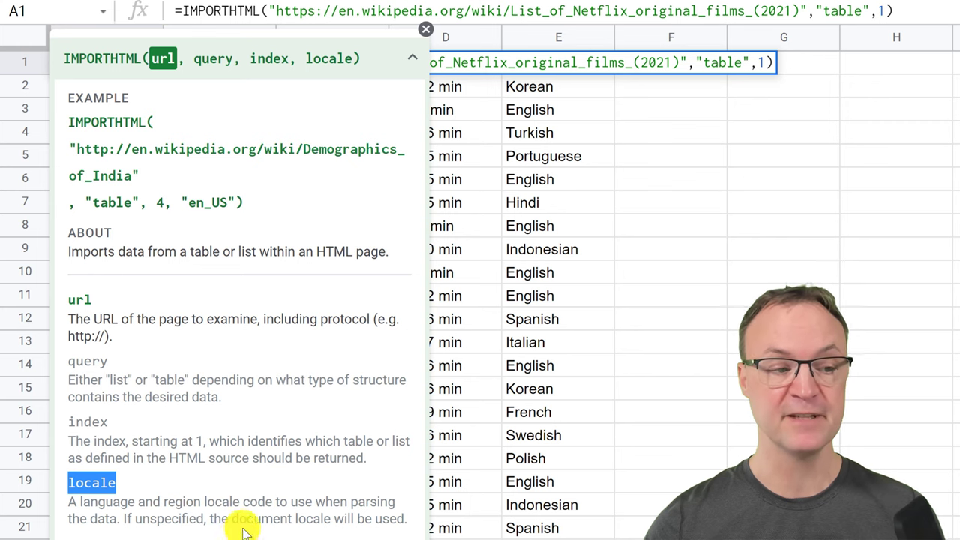
click(426, 35)
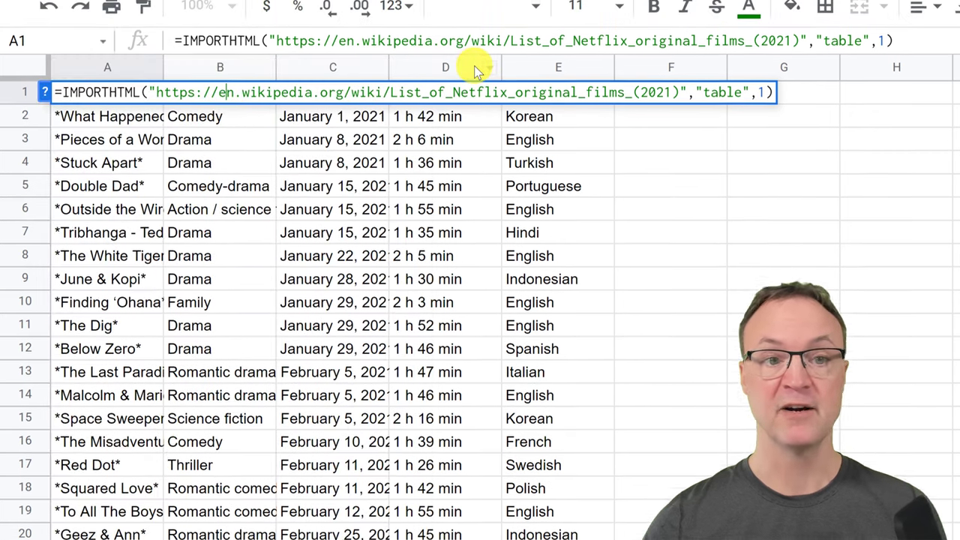
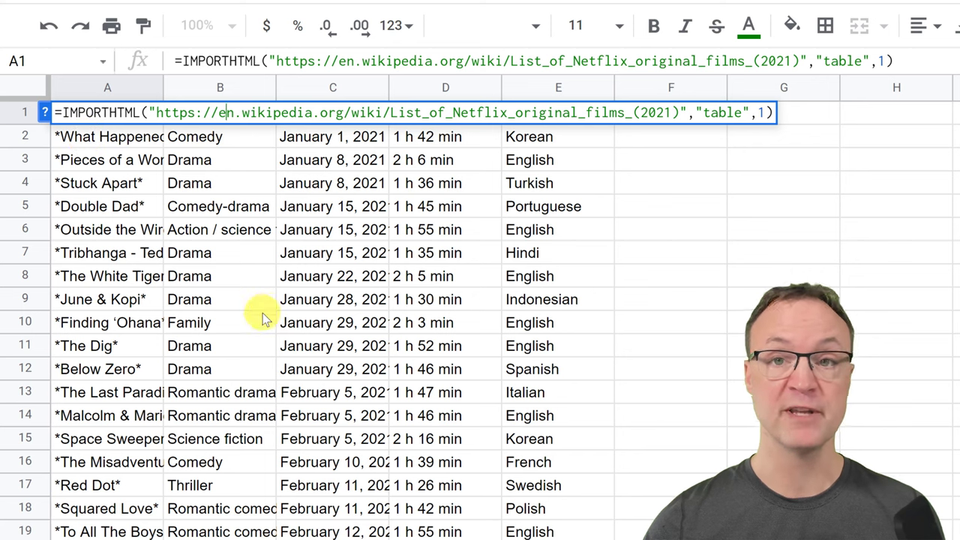
Copy the table IMPORTHTML formula and paste it into cell A1 of a blank sheet.
click(406, 63)
key(ctrl+a)
key(ctrl+c)
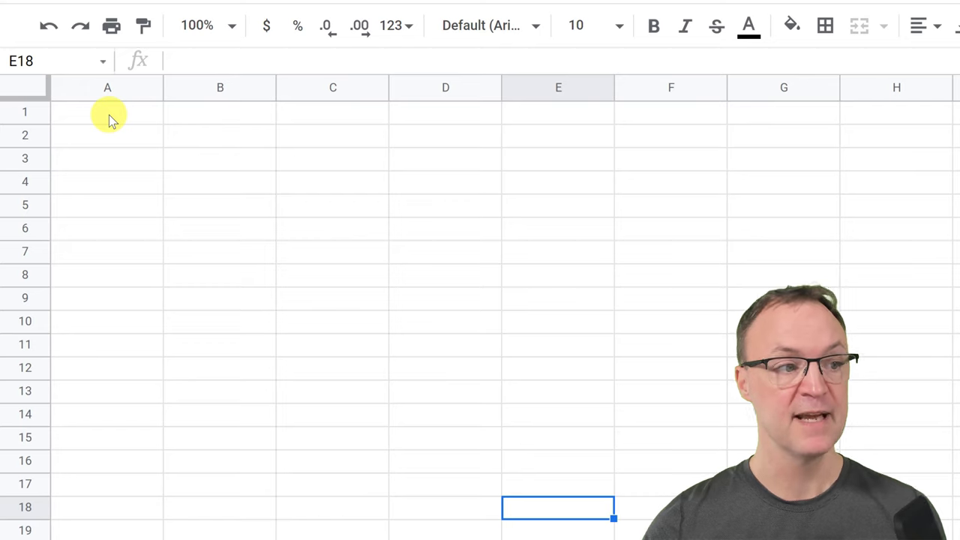
click(121, 114)
click(225, 65)
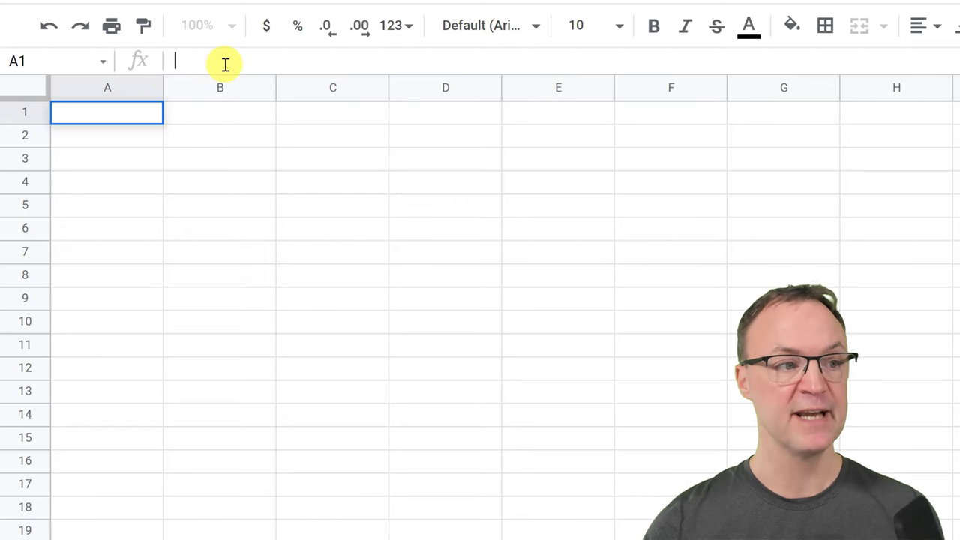
key(ctrl+v)
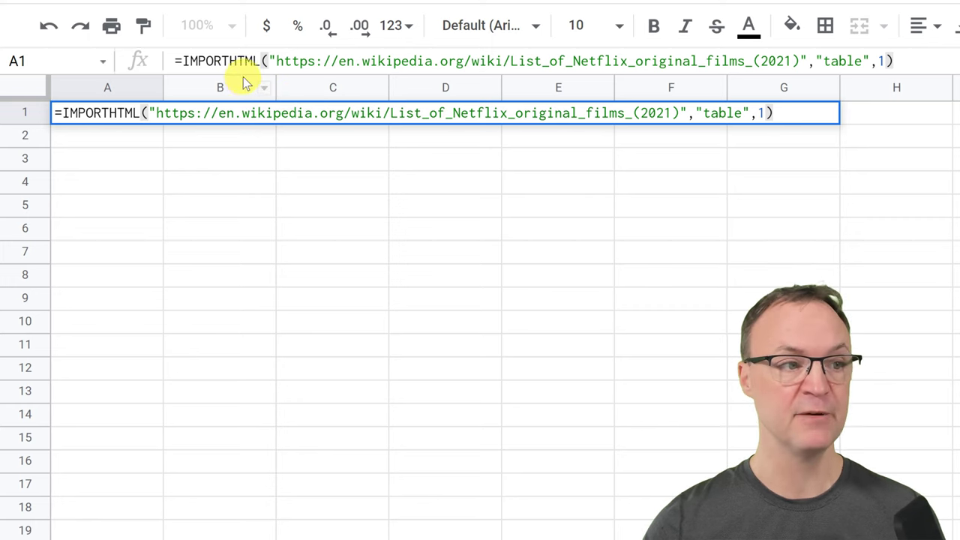
Insert the opening of a query function, "query(", directly before IMPORTHTML in the pasted formula.
click(182, 60)
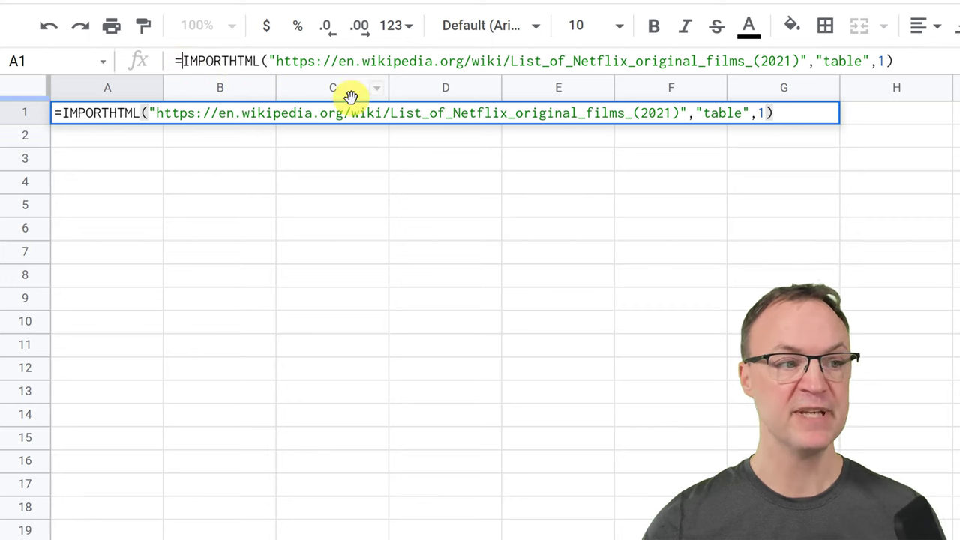
text(query)
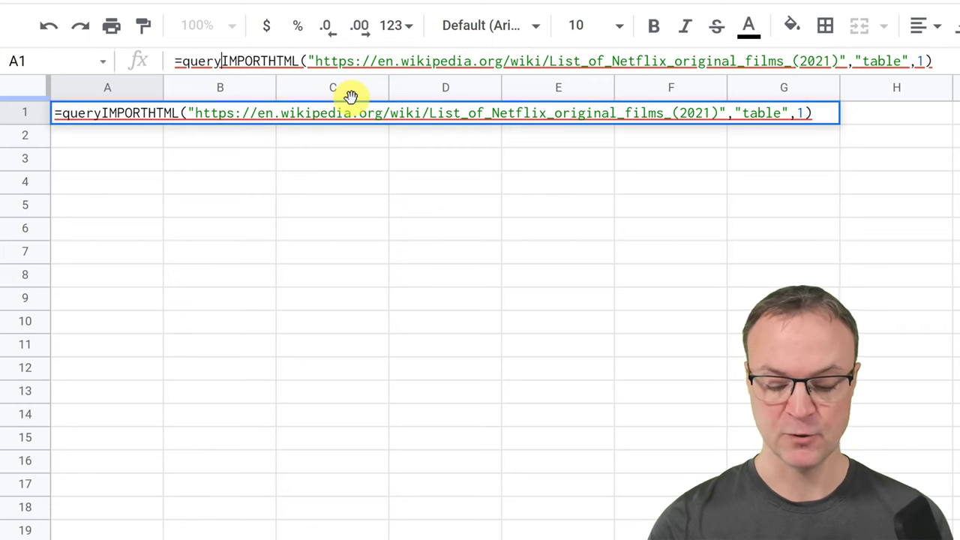
text(()
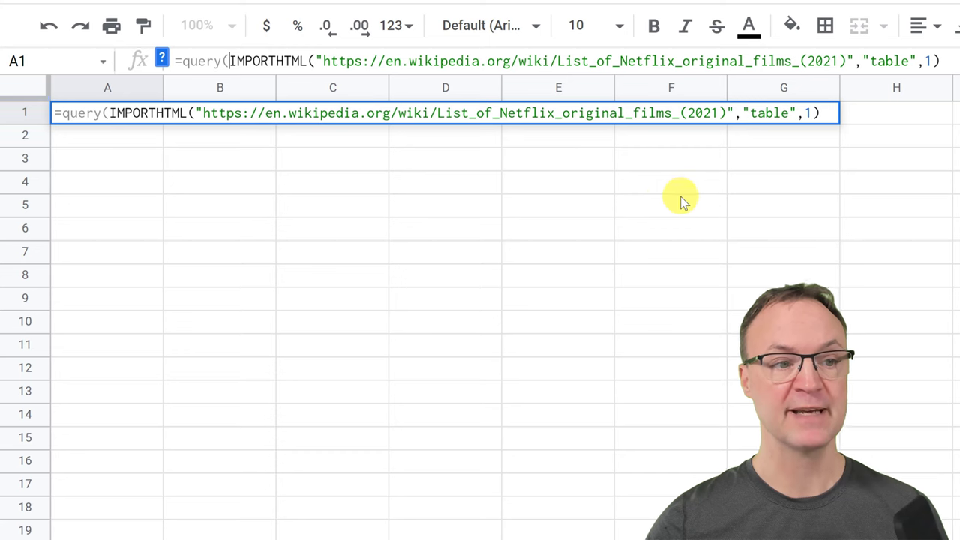
Complete the query formula with "Select Col1, Col2" as its second argument so only the first two columns are imported.
click(948, 61)
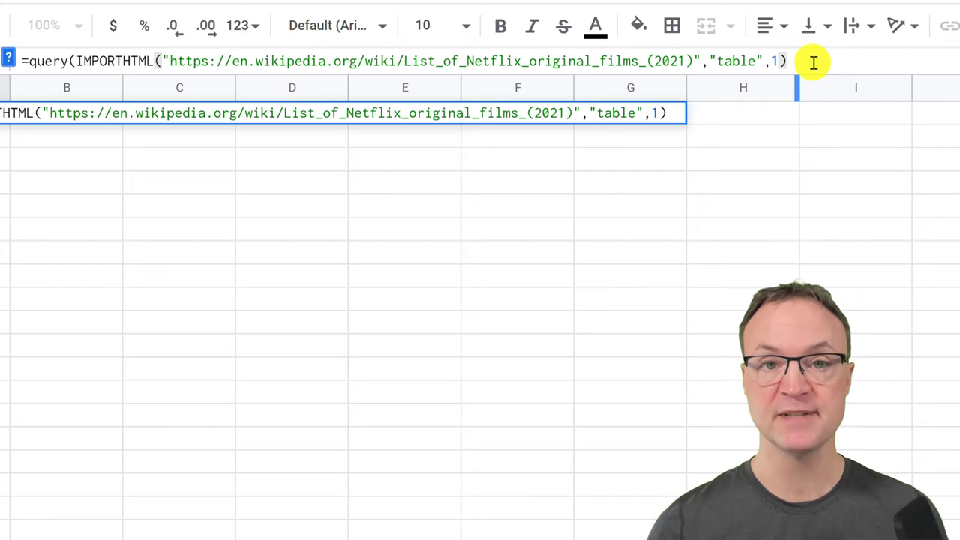
text(, ")
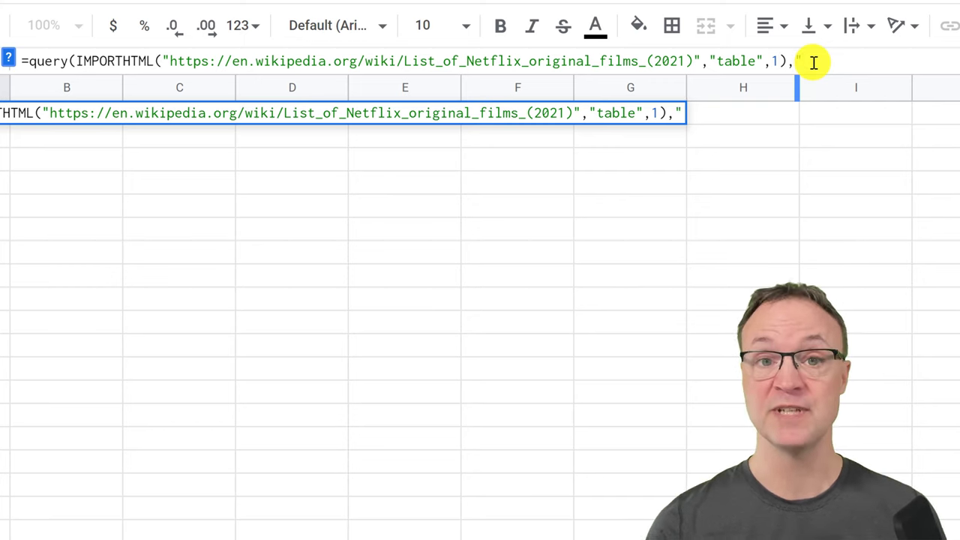
text(S)
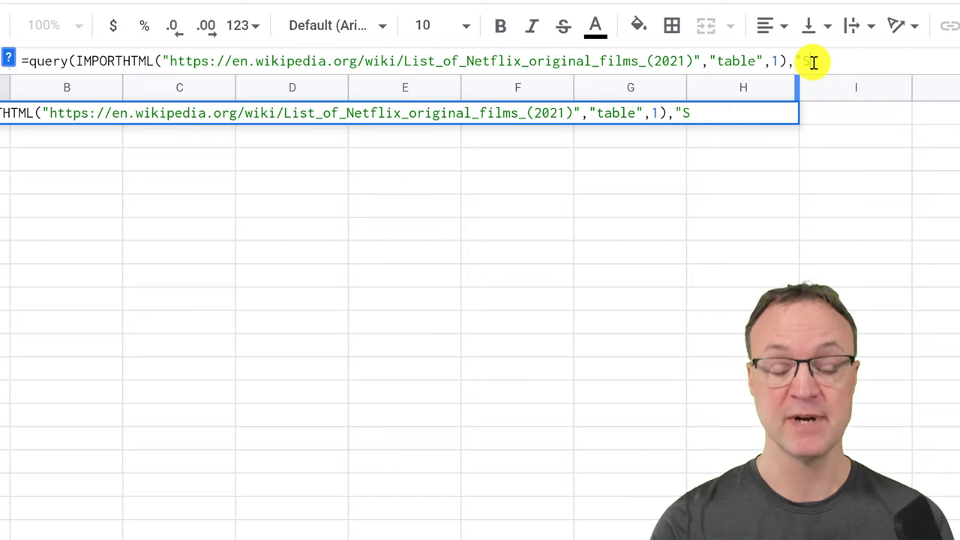
text(elect)
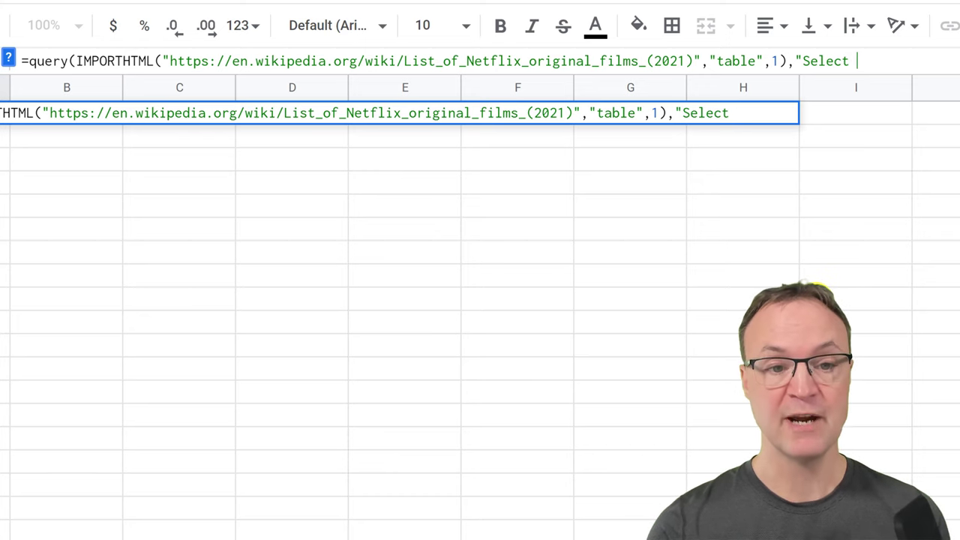
text( Co)
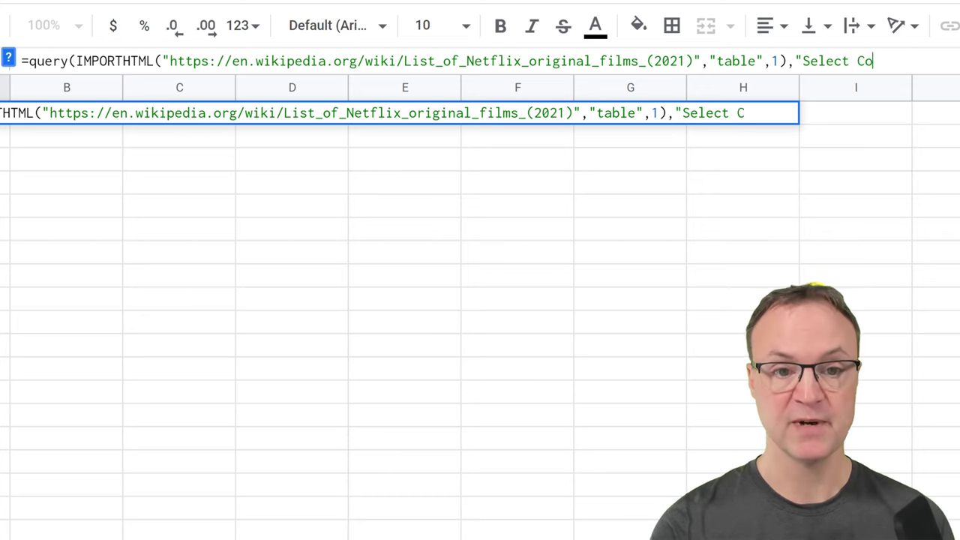
text(l1,)
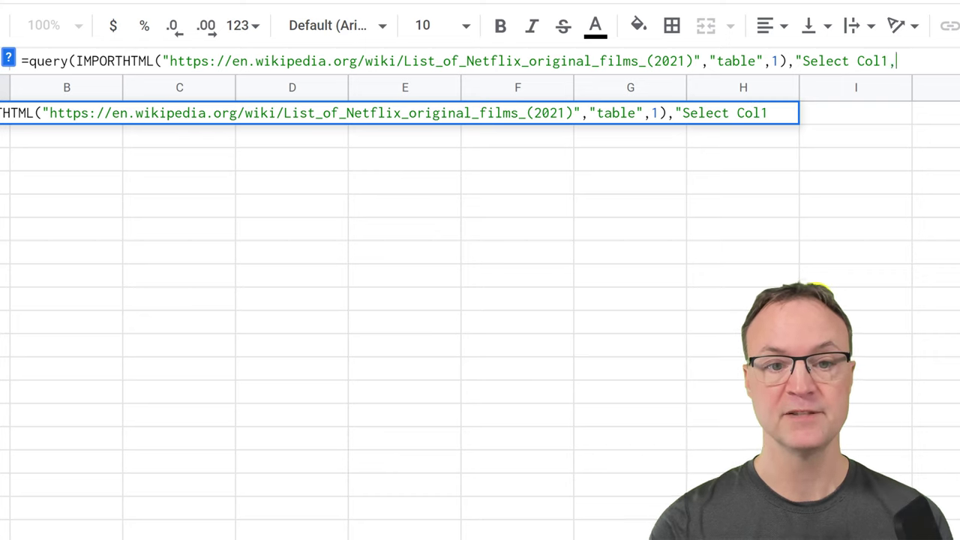
text( Col2)
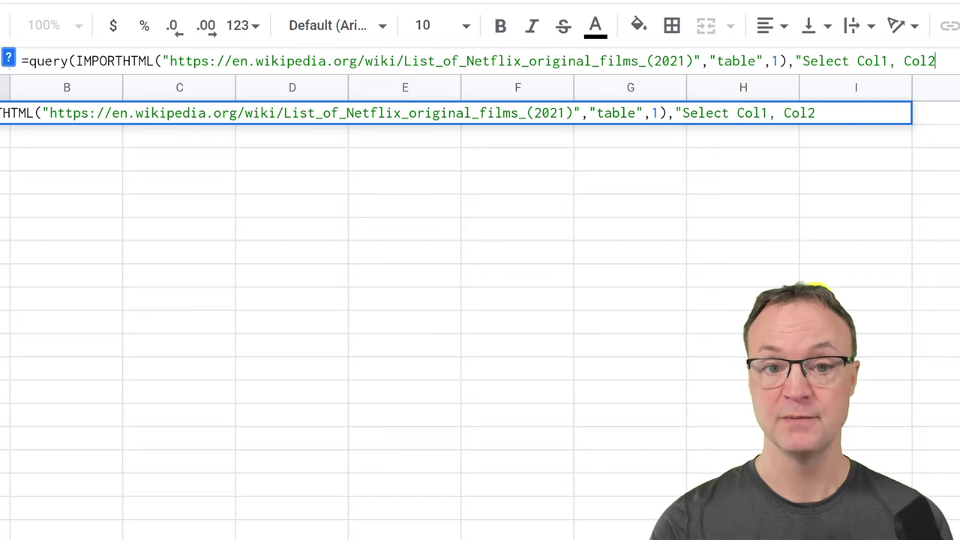
text("))
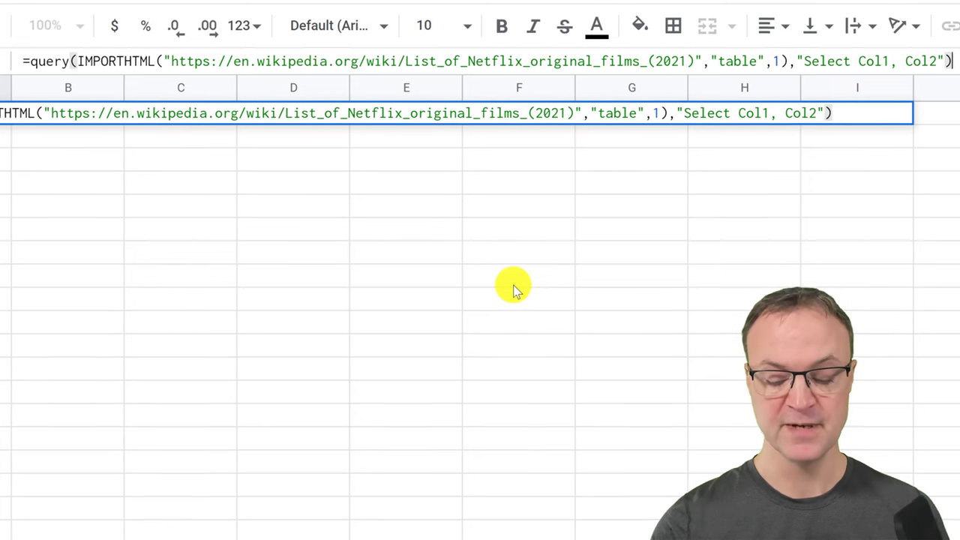
key(Return)
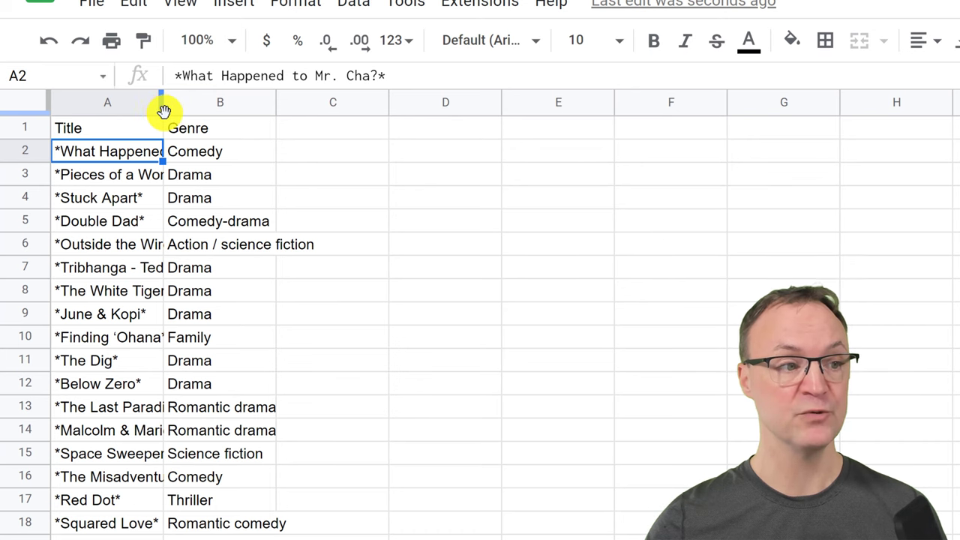
Auto-fit the widths of columns A and B to the imported titles and genres.
double_click(163, 105)
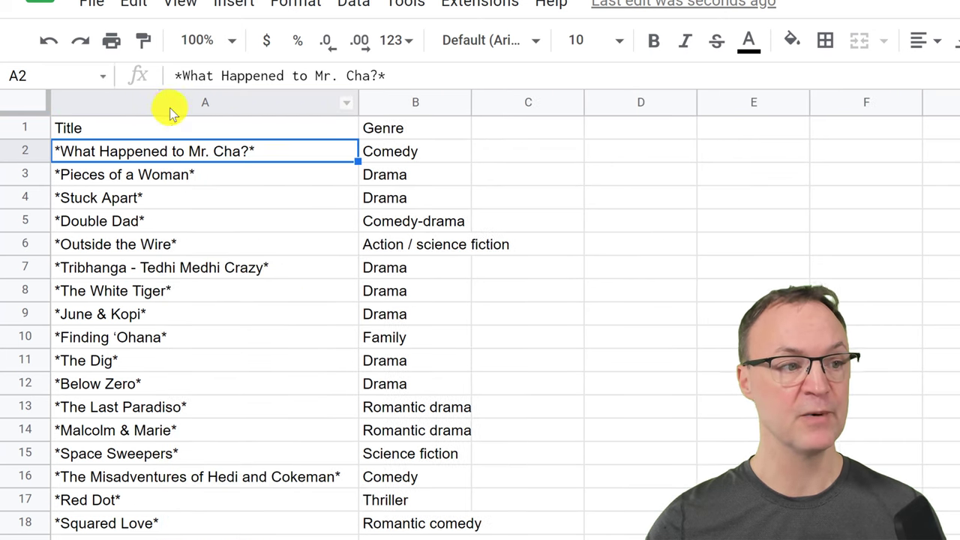
double_click(467, 104)
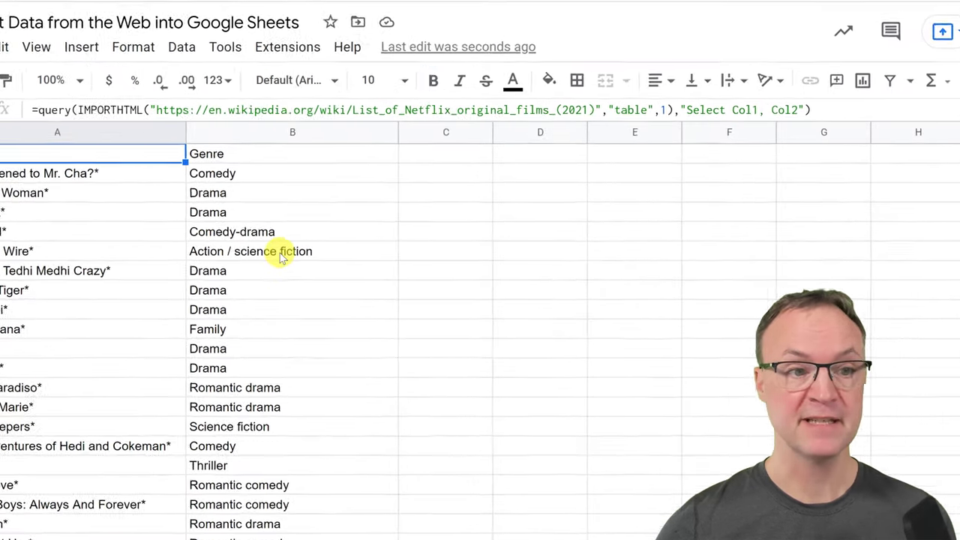
Copy the full query formula with "Select Col1, Col2" and paste it into cell A1 of a blank sheet.
triple_click(326, 112)
key(ctrl+c)
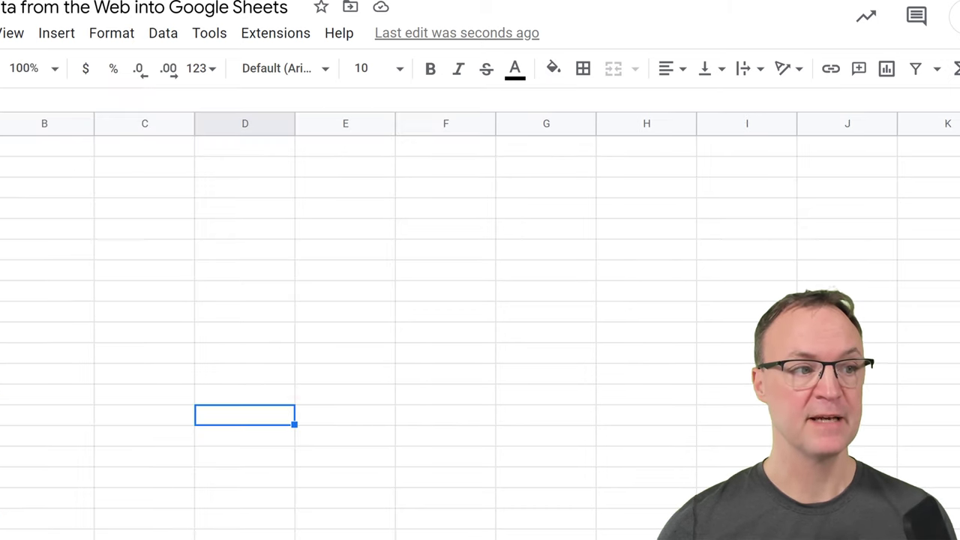
click(29, 100)
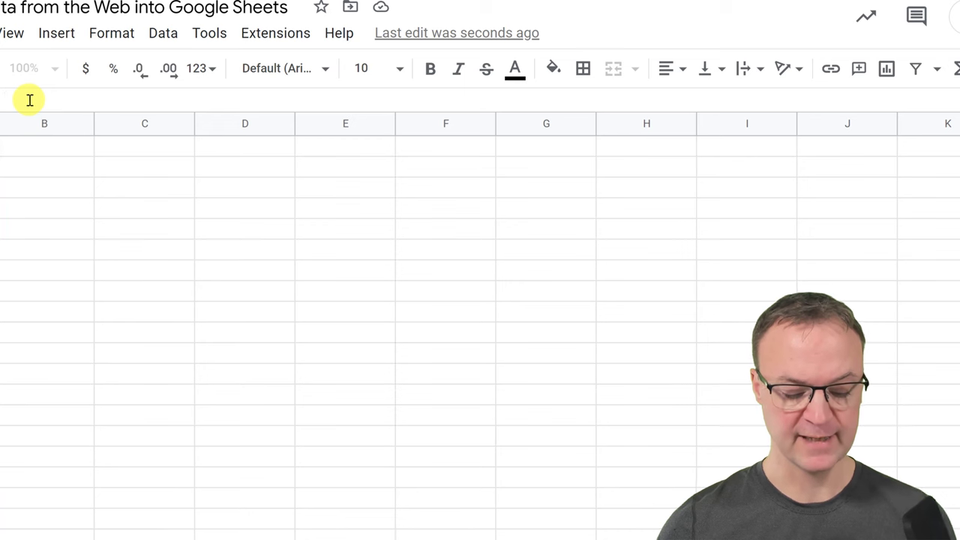
key(ctrl+v)
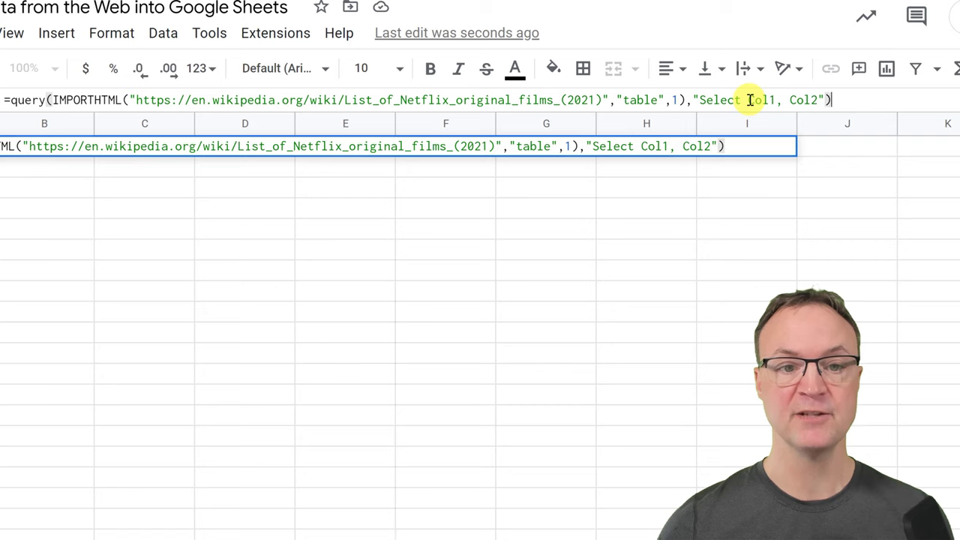
Replace "Col1," in the pasted formula's select statement with "* where" so it reads "Select * where Col2".
drag(749, 100, 780, 100)
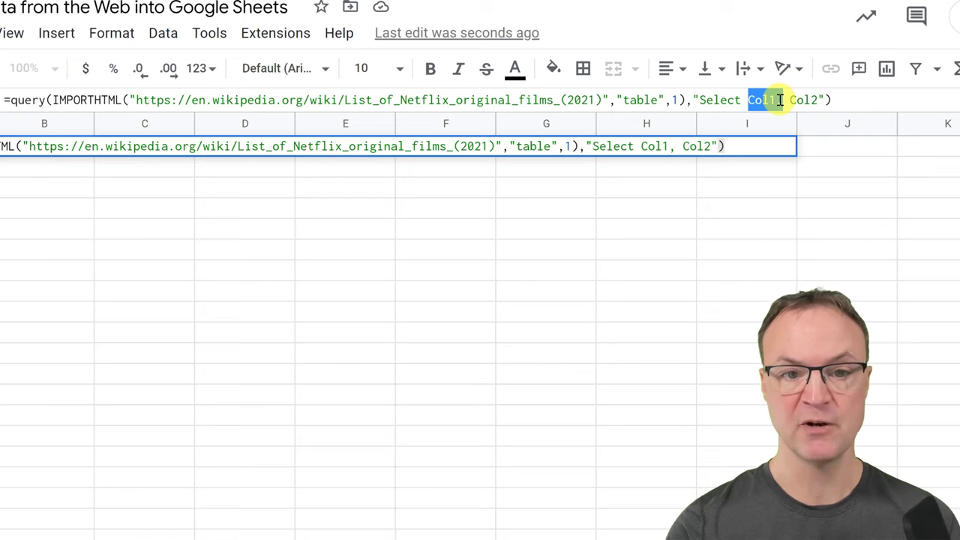
key(BackSpace)
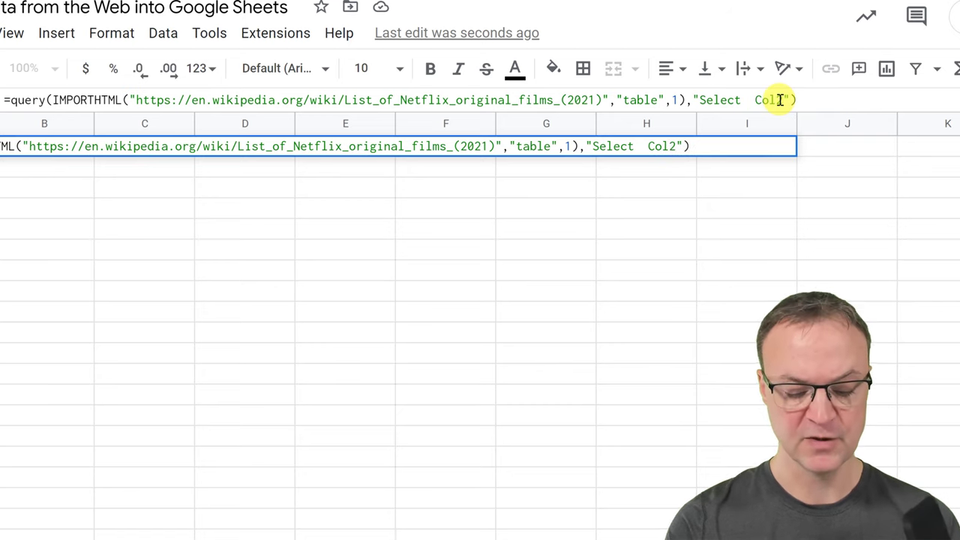
text(*)
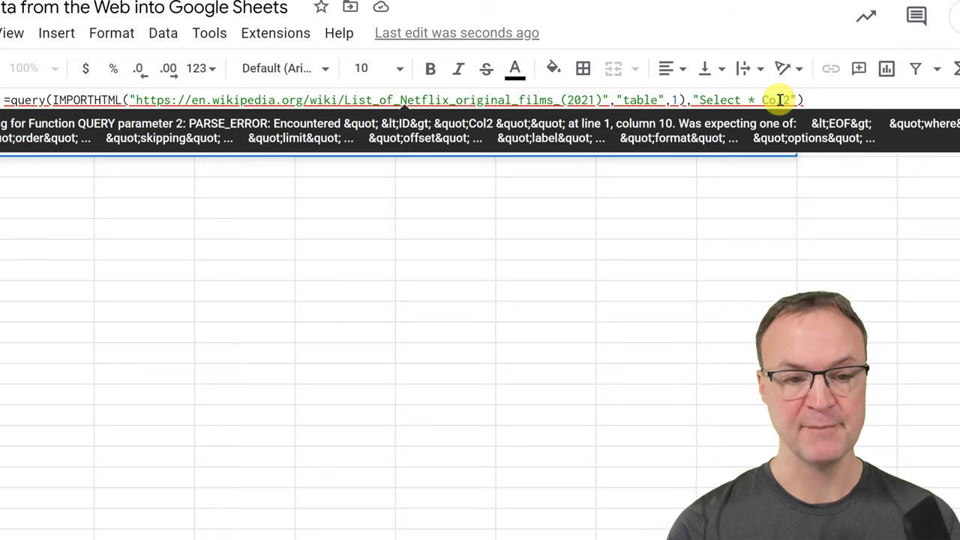
text( where)
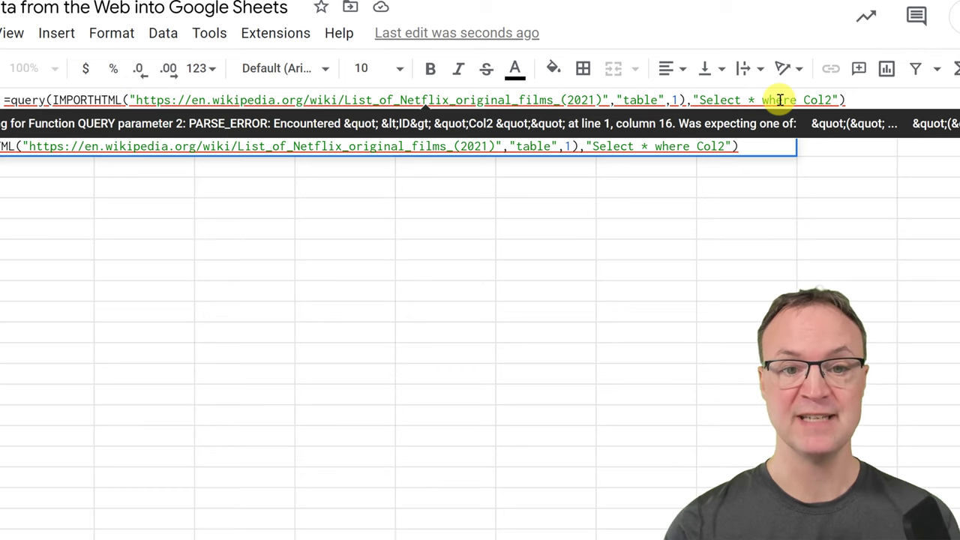
Complete the condition after Col2 with ='Drama', enter the formula, and look through the imported drama films.
click(834, 100)
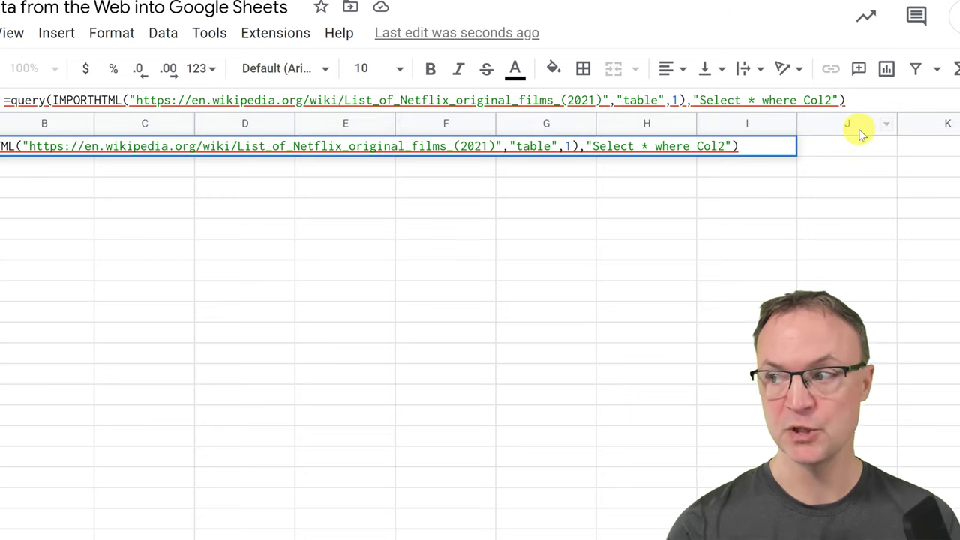
text(=)
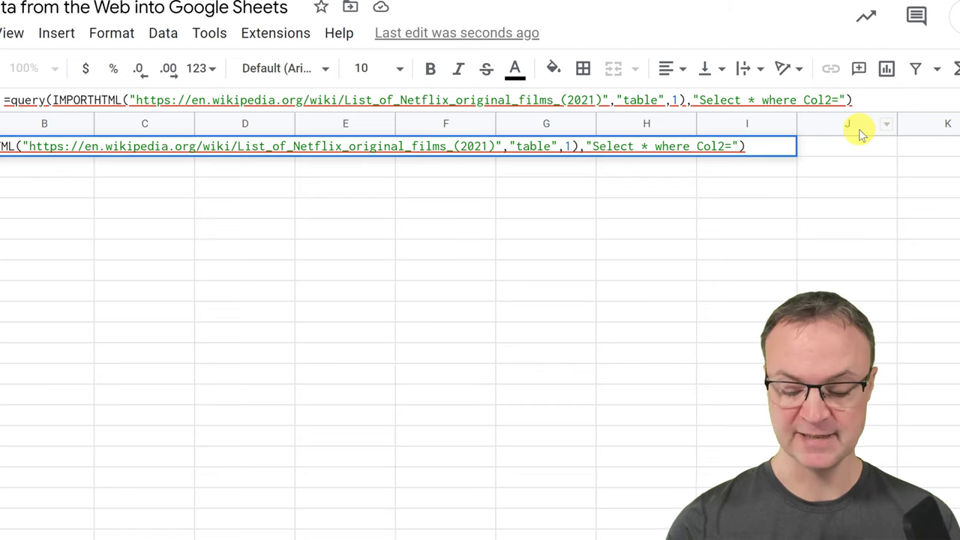
text('Dra)
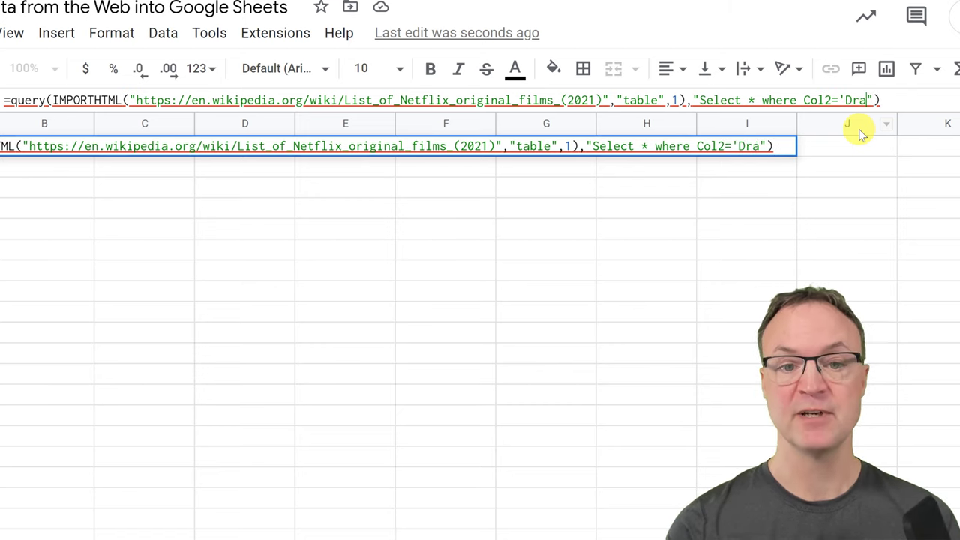
text(ma)
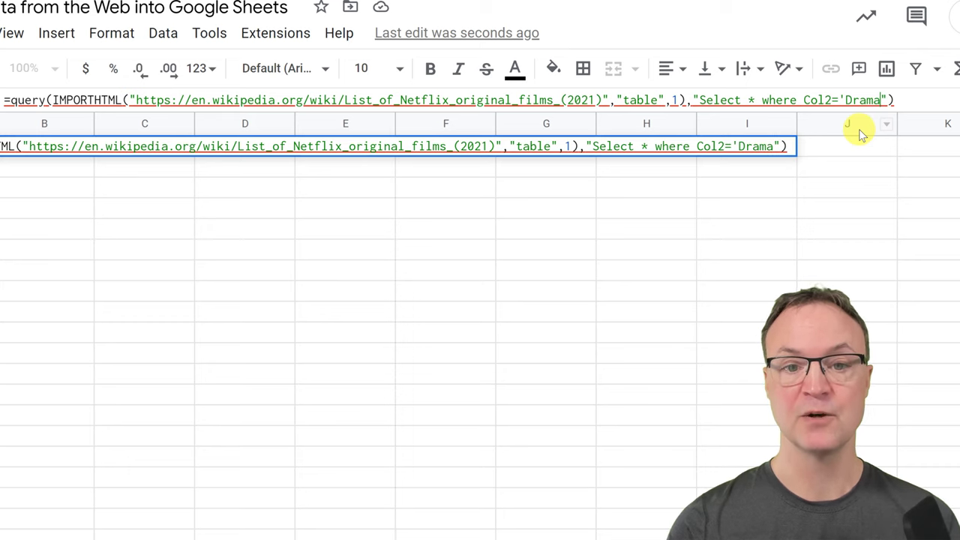
text(')
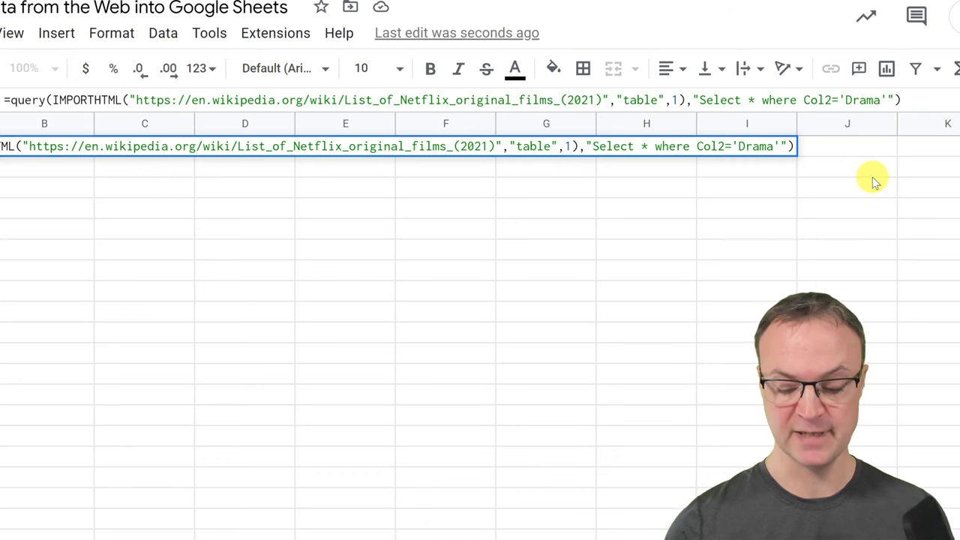
key(Return)
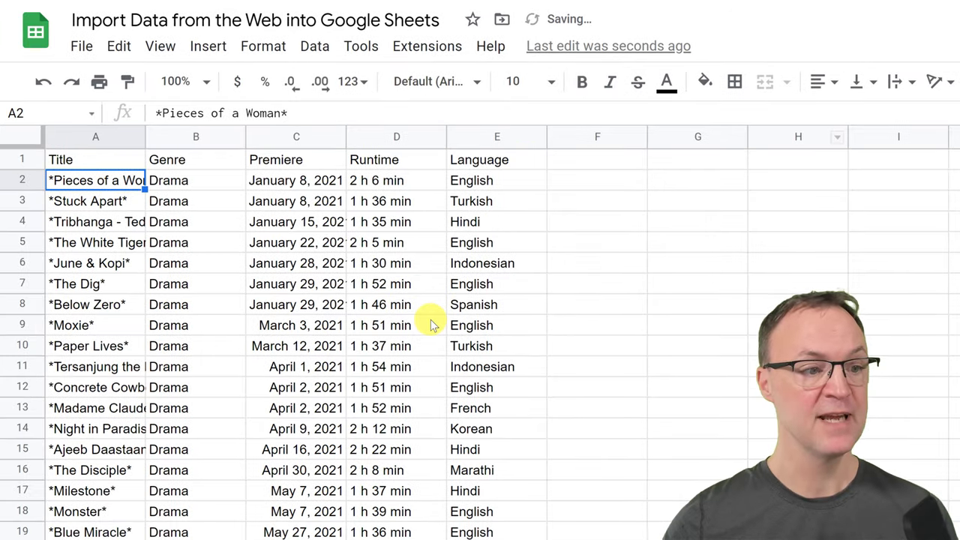
scroll(263, 289, down, 3)
scroll(257, 287, up, 3)
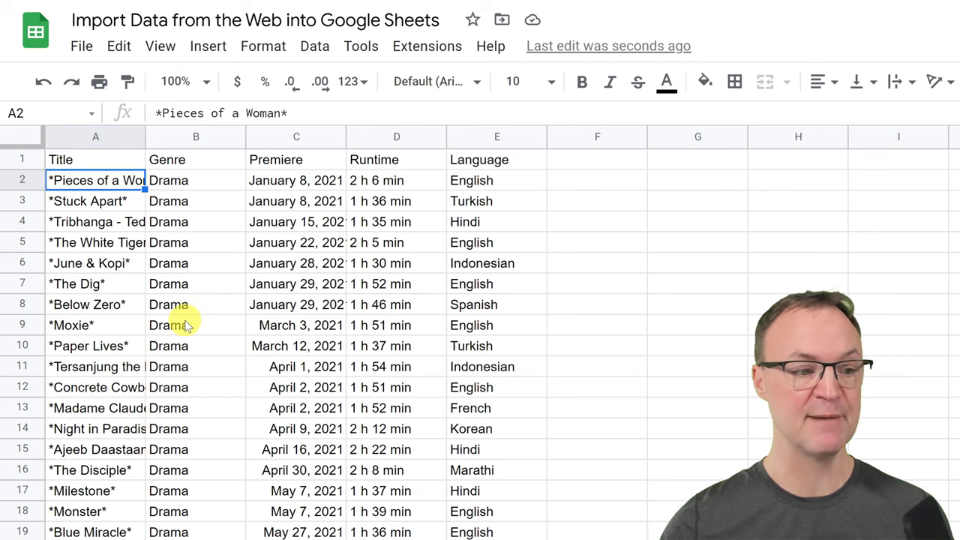
scroll(187, 322, down, 5)
scroll(188, 434, up, 5)
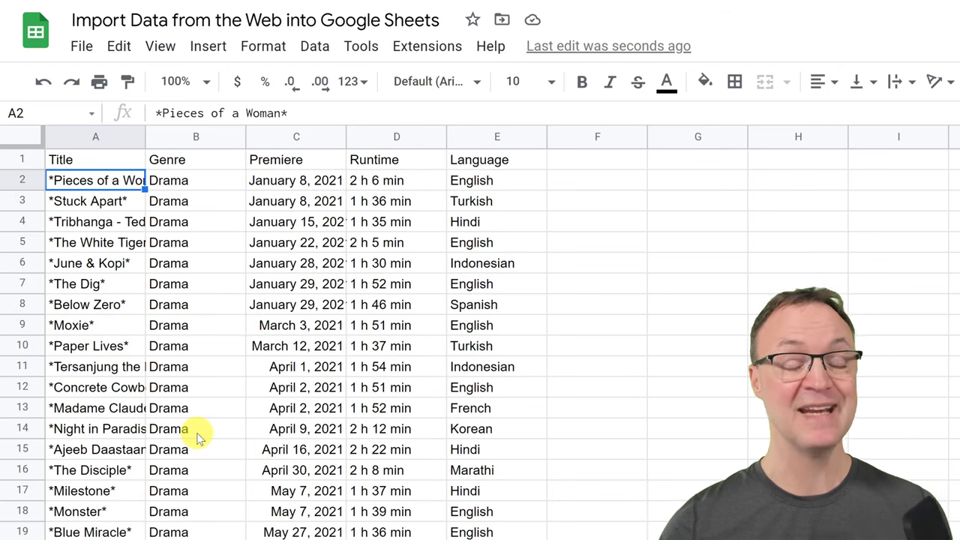